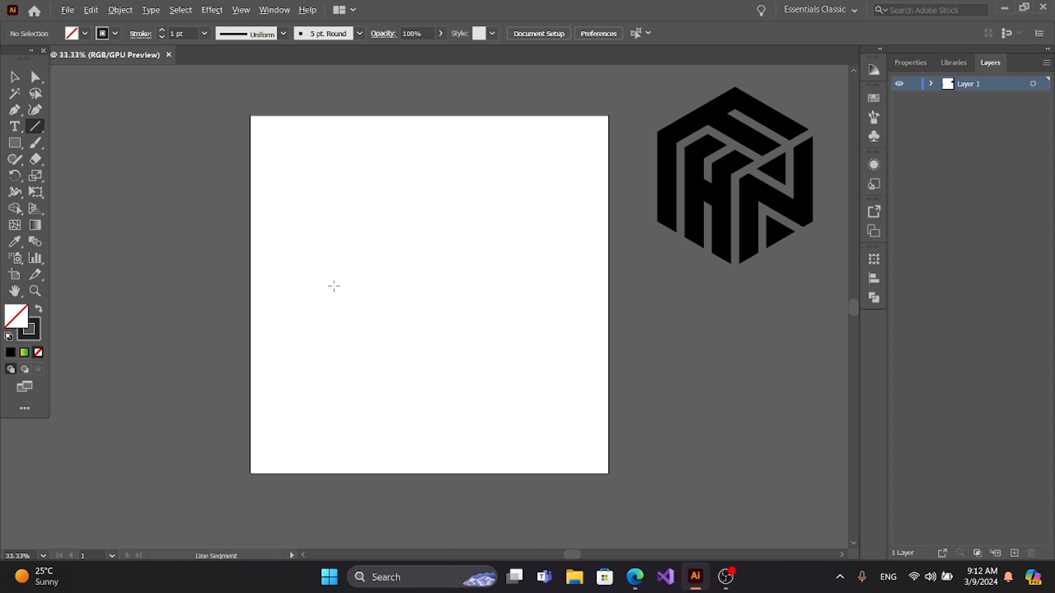
# Step: Draw a tall vertical line with the Line Segment tool across the left part of the artboard, and deselect it
pyautogui.moveTo(334, 285); pyautogui.dragTo(334, 439)
pyautogui.click(15, 77)
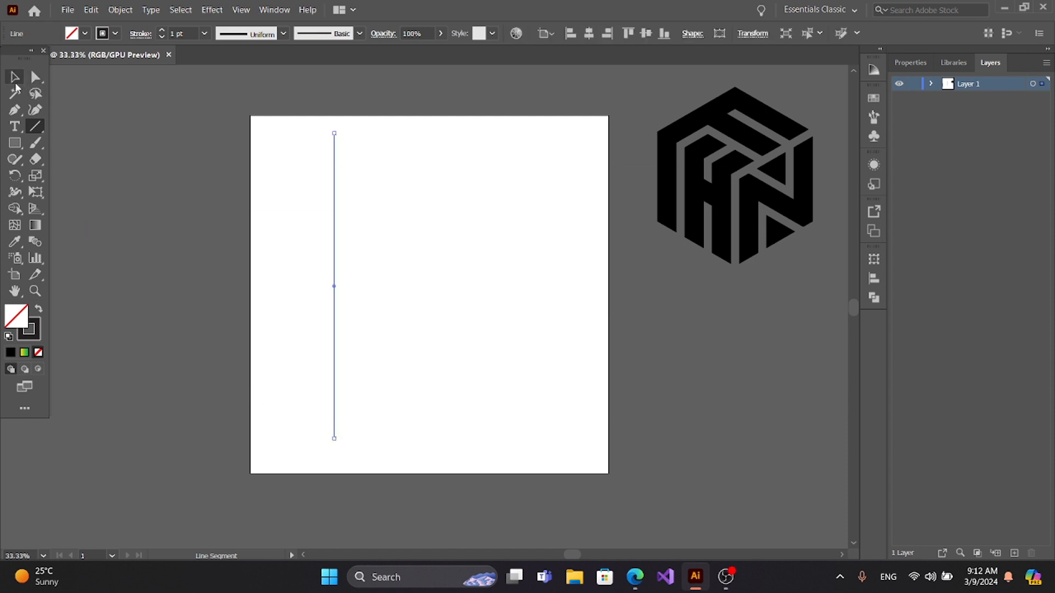
pyautogui.click(301, 212)
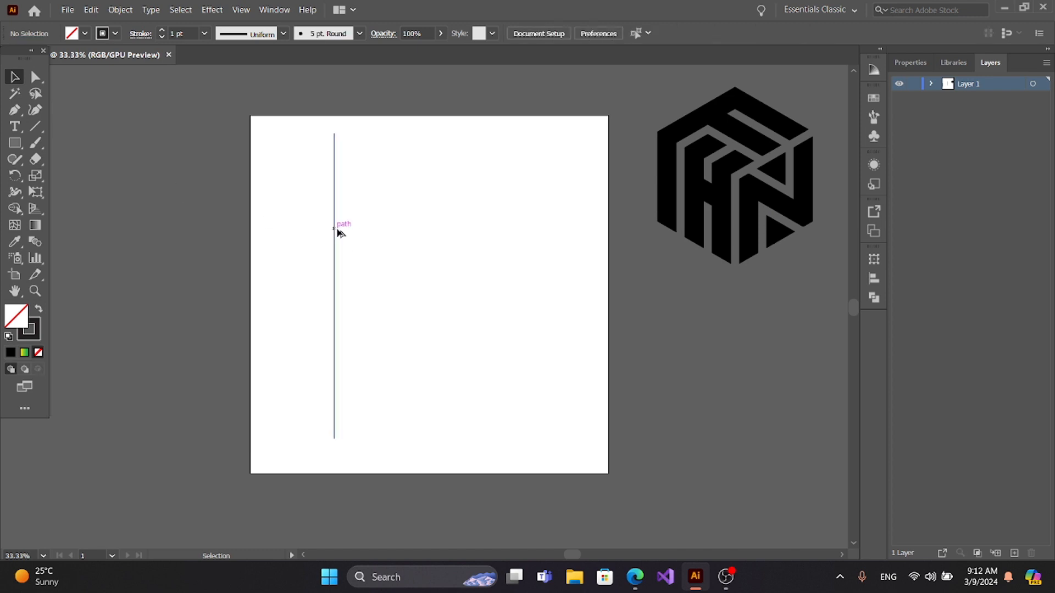
# Step: Copy the vertical line a short distance to the right and repeat the copy until there are twelve evenly spaced lines
pyautogui.moveTo(335, 228); pyautogui.dragTo(353, 234)
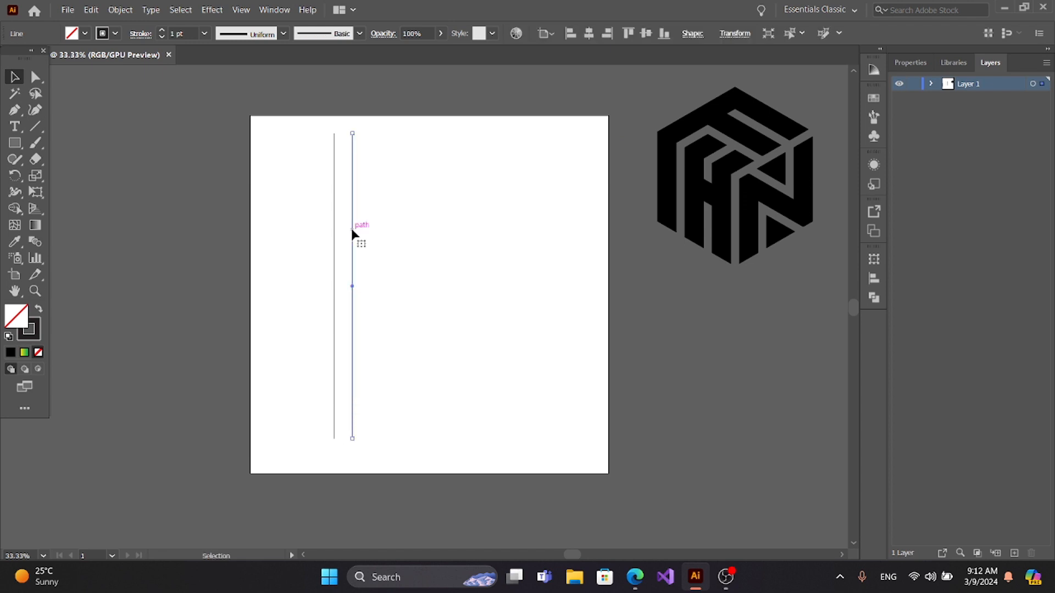
pyautogui.press('a')
pyautogui.hotkey('ctrl', 'd')
pyautogui.hotkey('ctrl', 'd')
pyautogui.hotkey('ctrl', 'd')
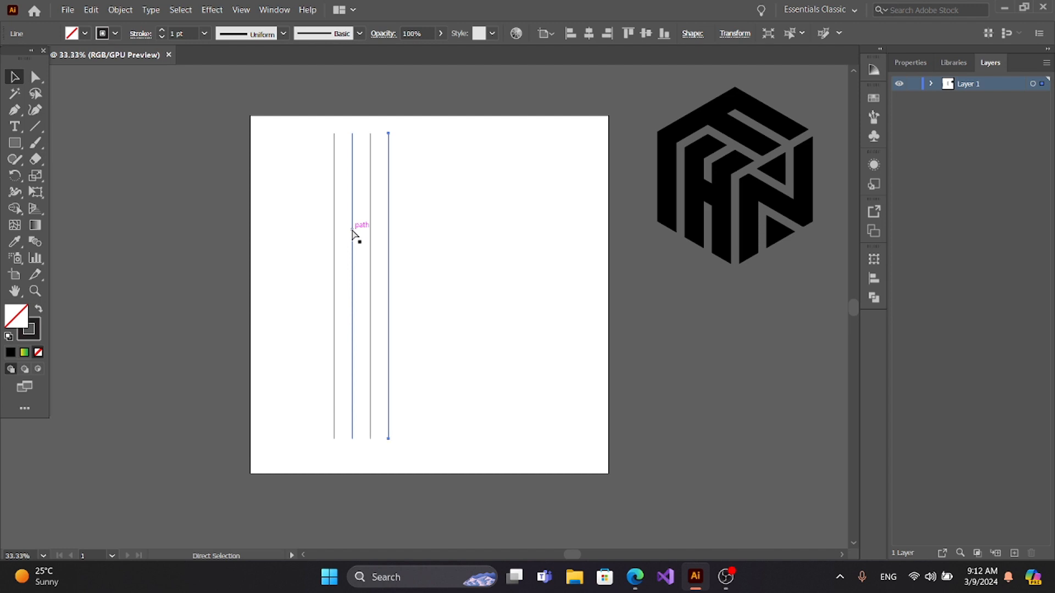
pyautogui.hotkey('ctrl', 'd')
pyautogui.hotkey('ctrl', 'd')
pyautogui.hotkey('ctrl', 'd')
pyautogui.hotkey('ctrl', 'd')
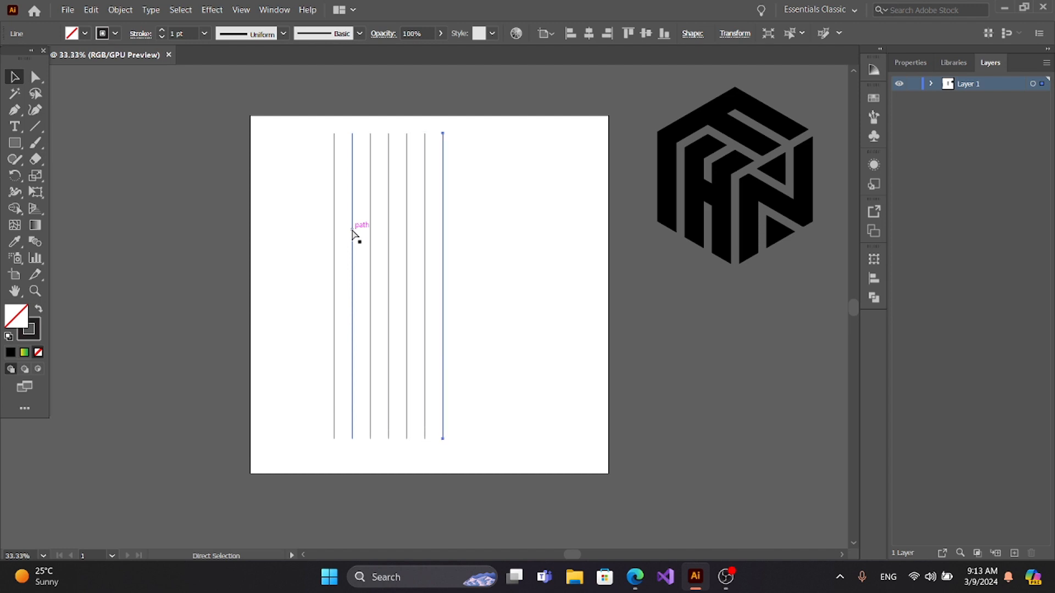
pyautogui.hotkey('ctrl', 'd')
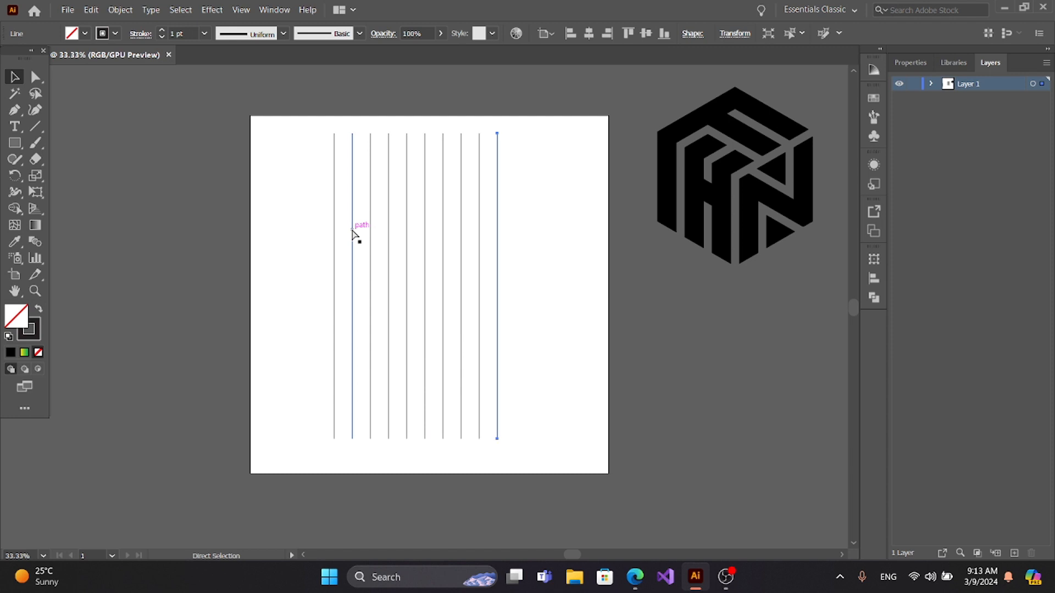
pyautogui.hotkey('ctrl', 'd')
pyautogui.hotkey('ctrl', 'd')
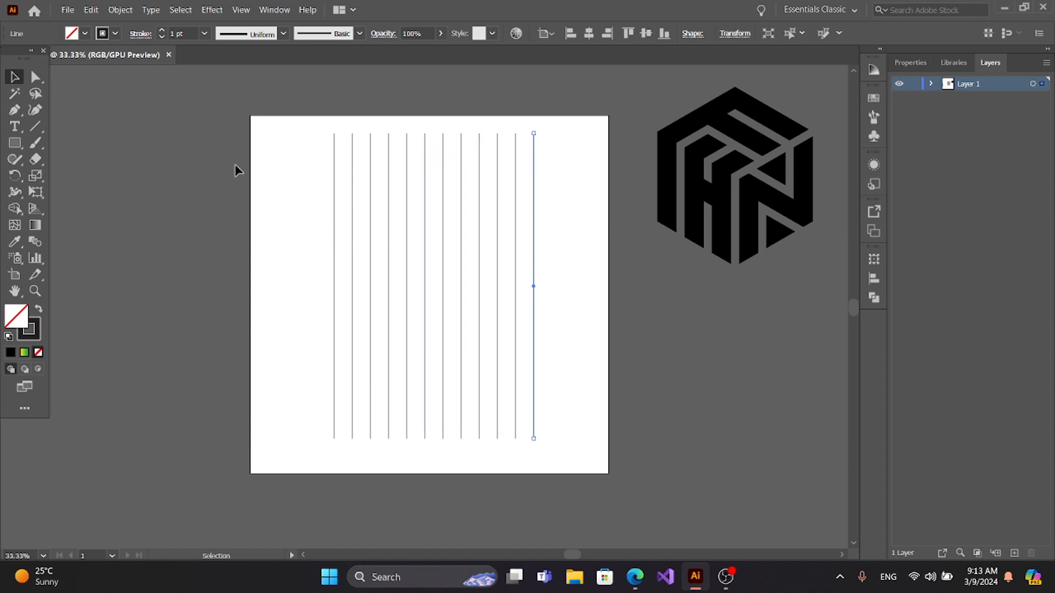
# Step: Select all twelve vertical lines and group them
pyautogui.click(141, 103)
pyautogui.moveTo(292, 126); pyautogui.dragTo(569, 414)
pyautogui.click(120, 10)
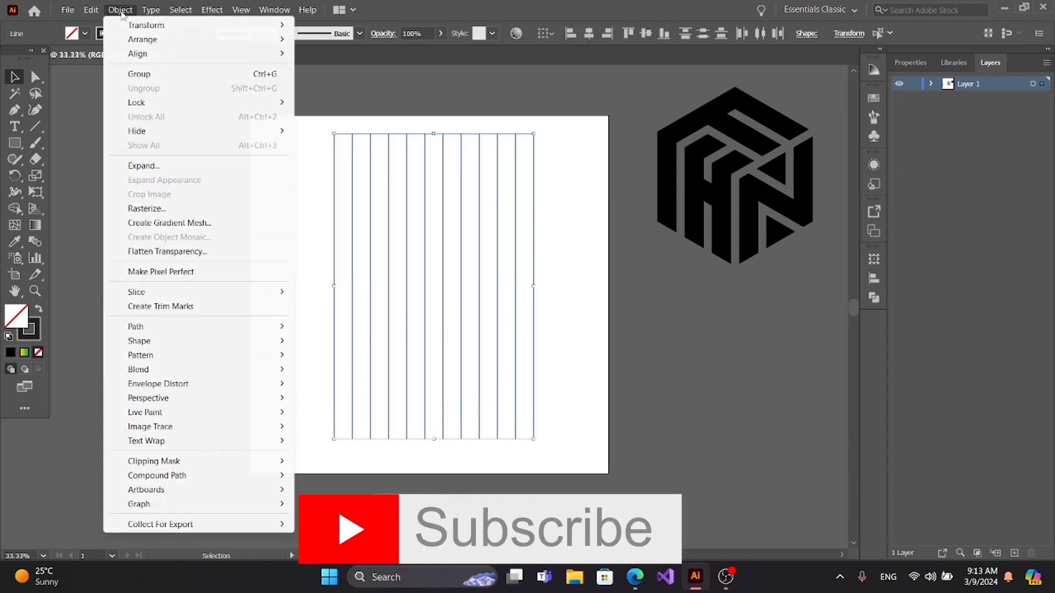
pyautogui.click(139, 74)
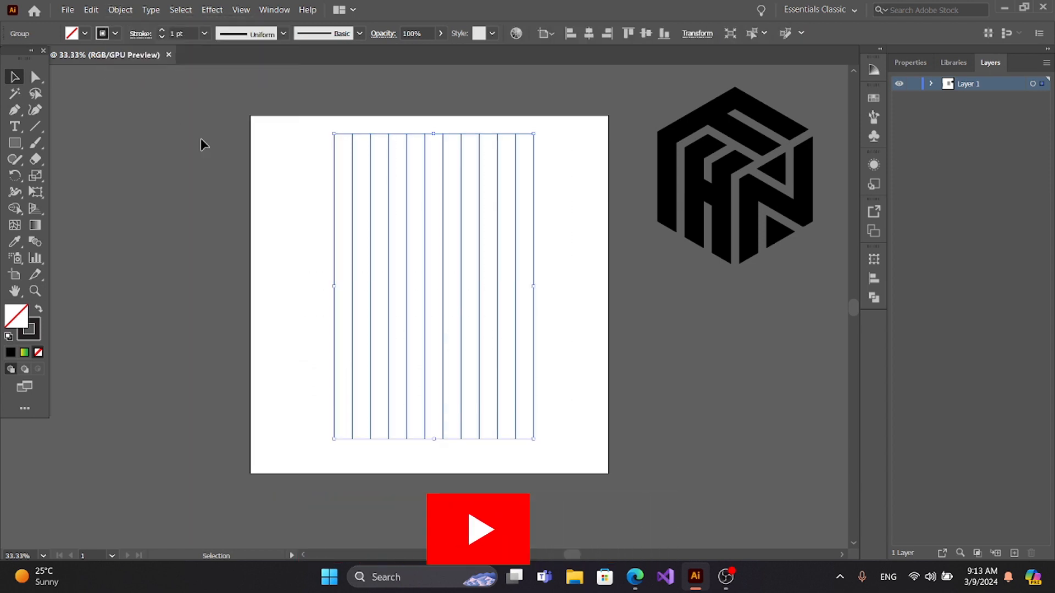
pyautogui.click(318, 180)
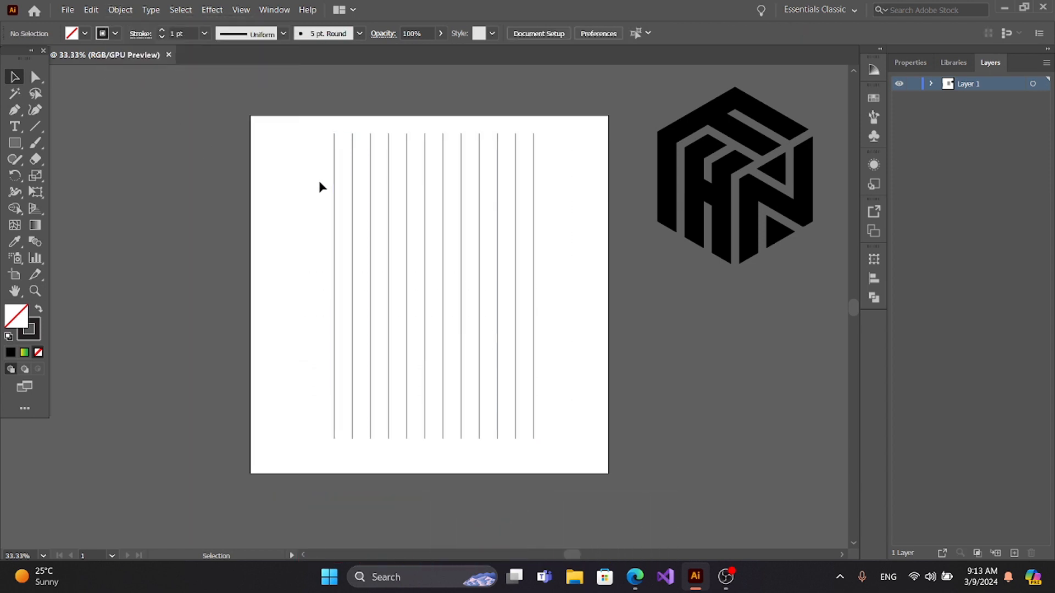
# Step: Create a copy of the vertical line group rotated by 60°
pyautogui.click(351, 145)
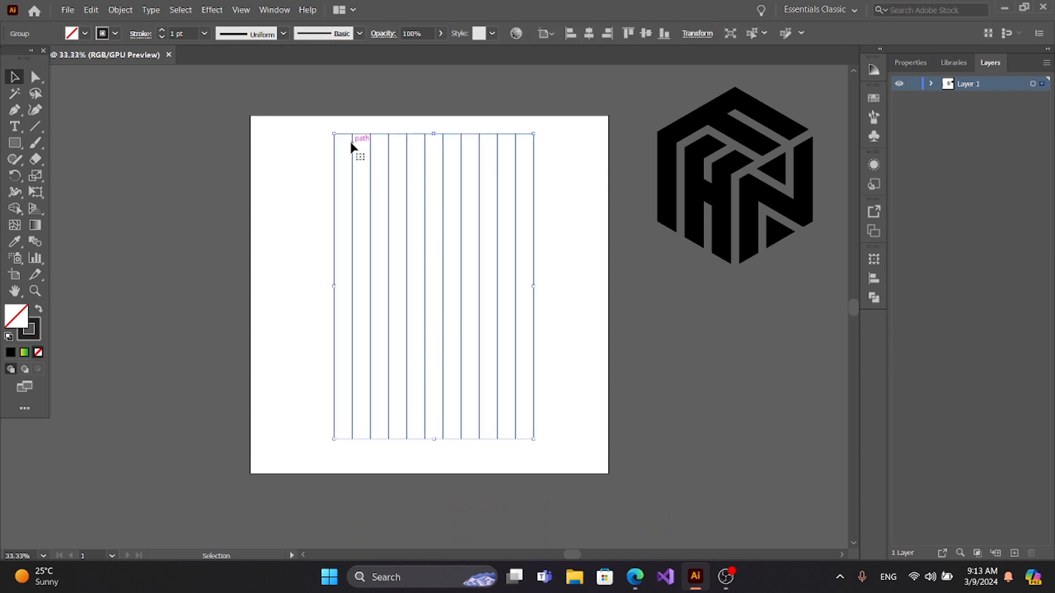
pyautogui.rightClick(351, 145)
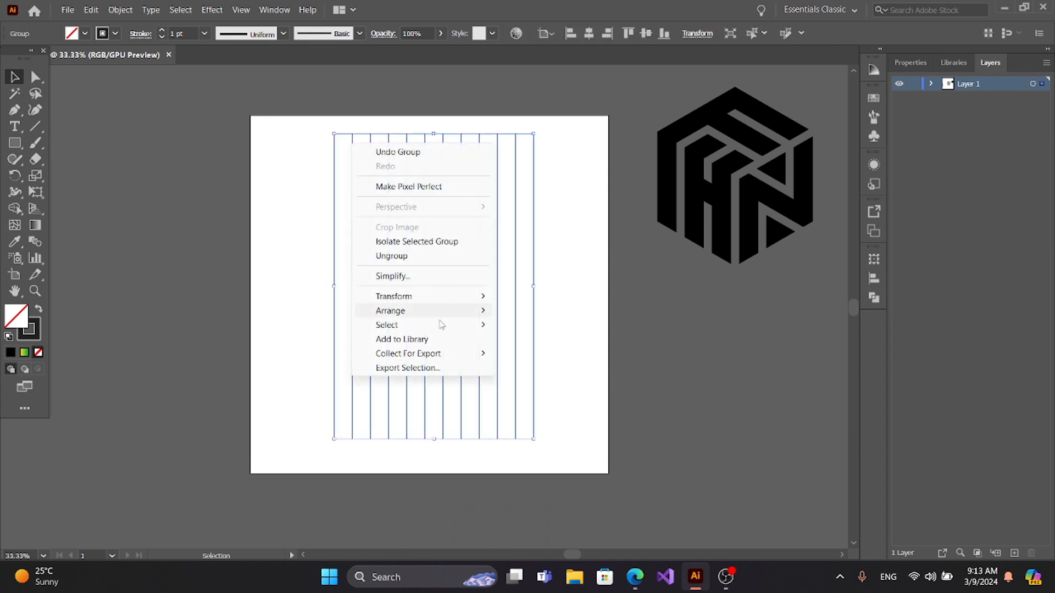
pyautogui.moveTo(454, 297)
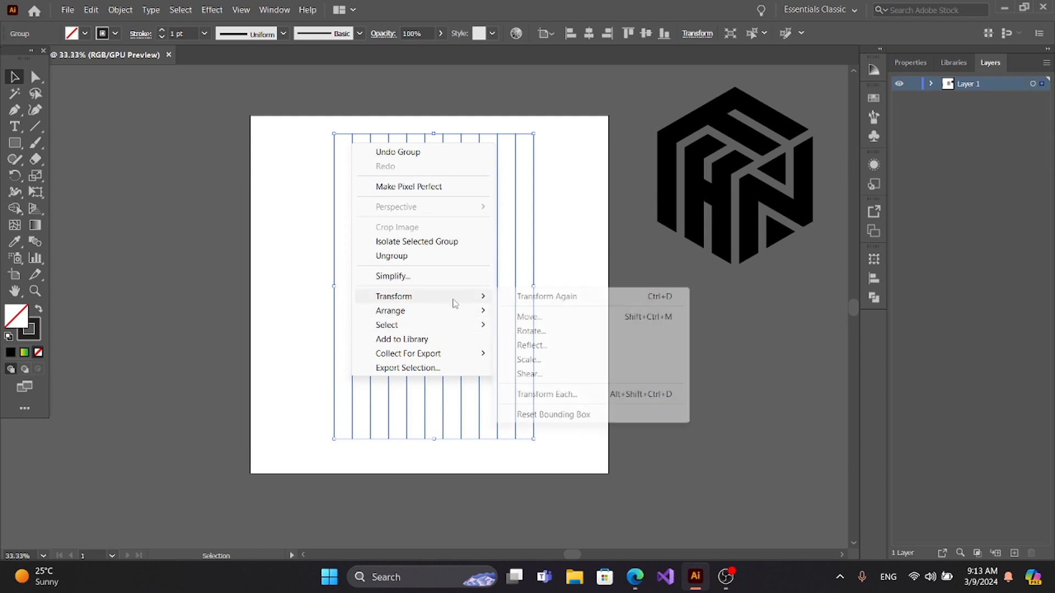
pyautogui.click(582, 332)
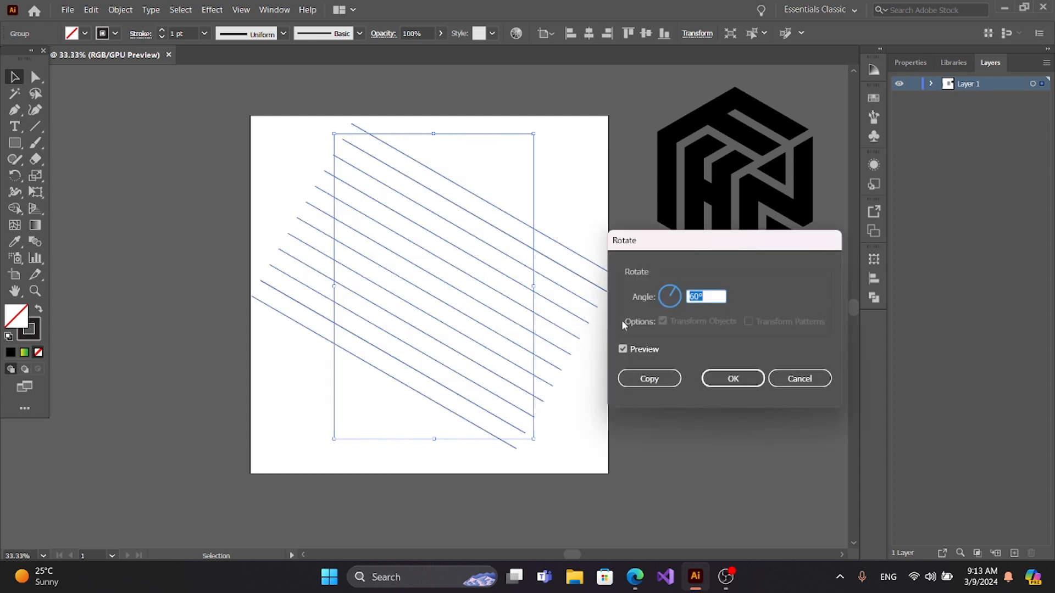
pyautogui.click(644, 377)
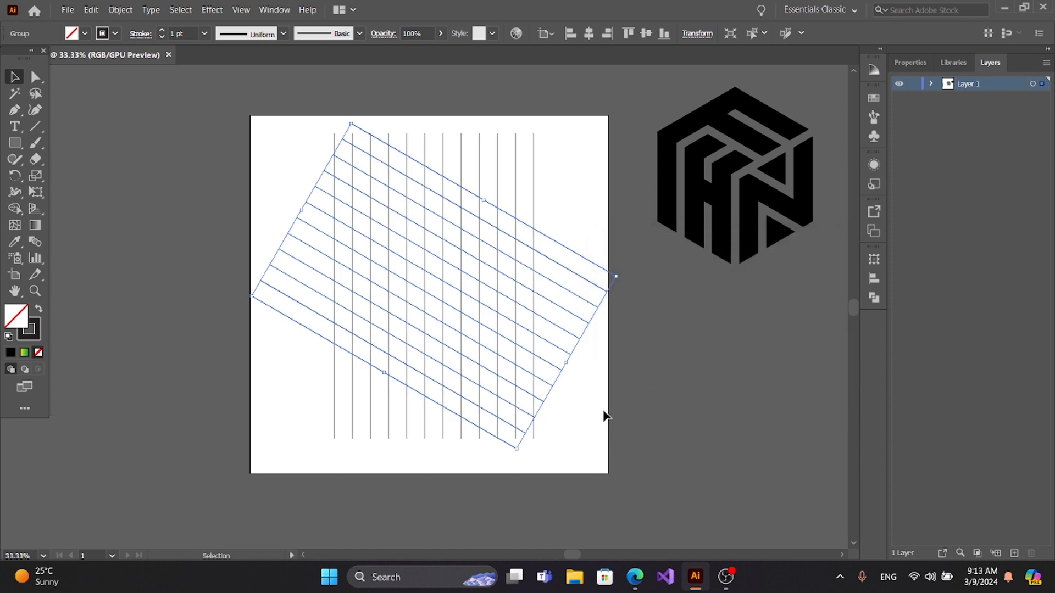
pyautogui.click(603, 416)
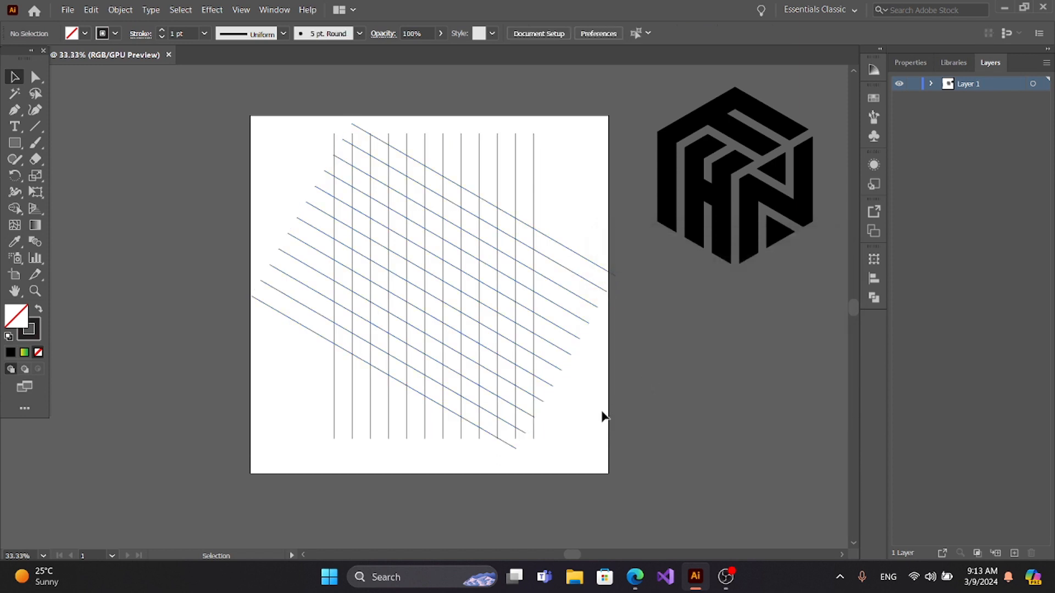
# Step: Create a reflected copy of the rotated line group across the vertical axis to complete the isometric grid
pyautogui.click(510, 218)
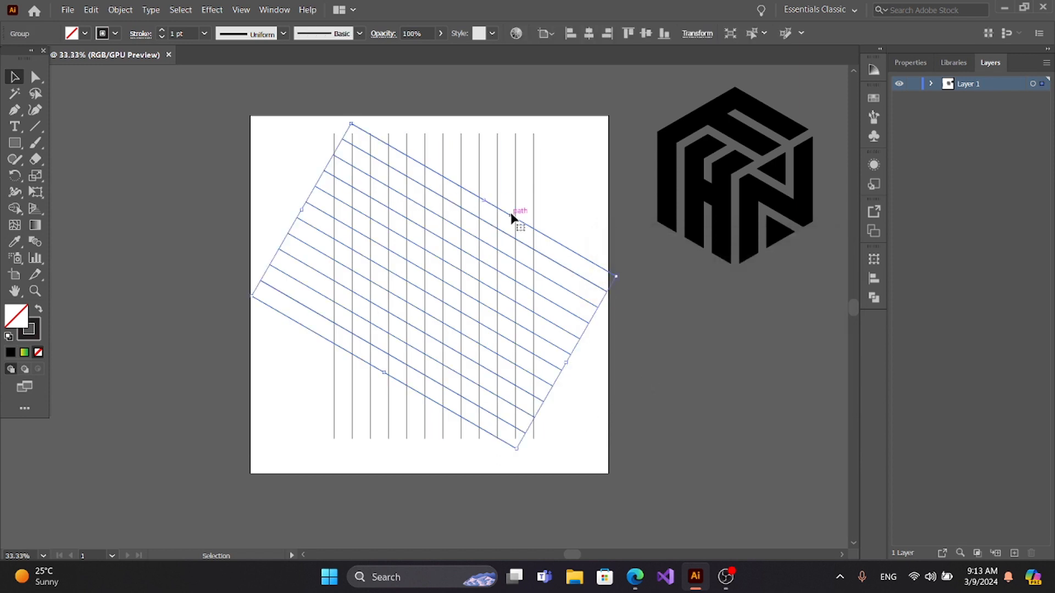
pyautogui.rightClick(511, 218)
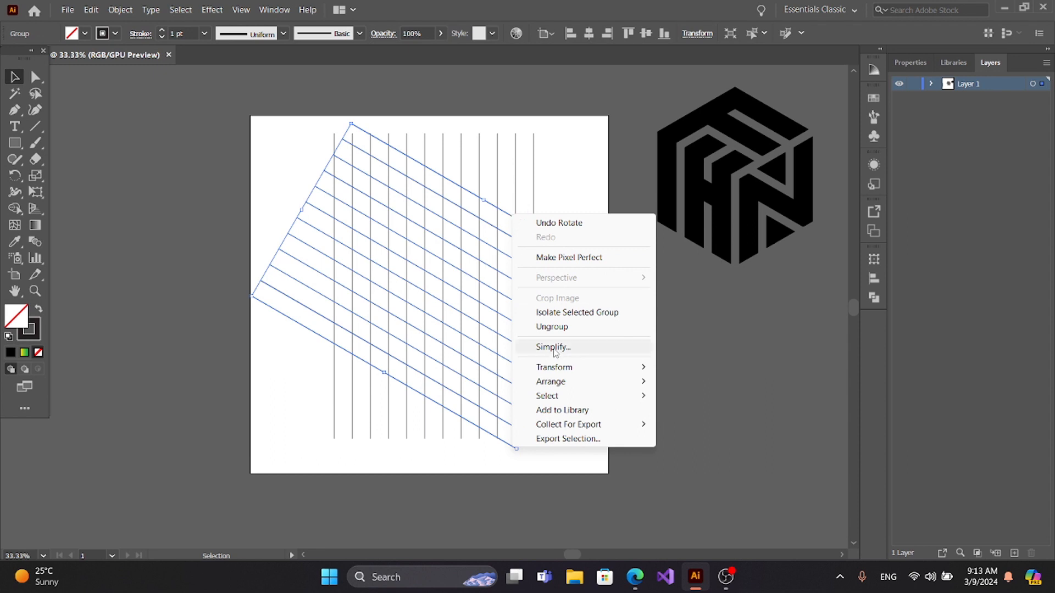
pyautogui.moveTo(559, 371)
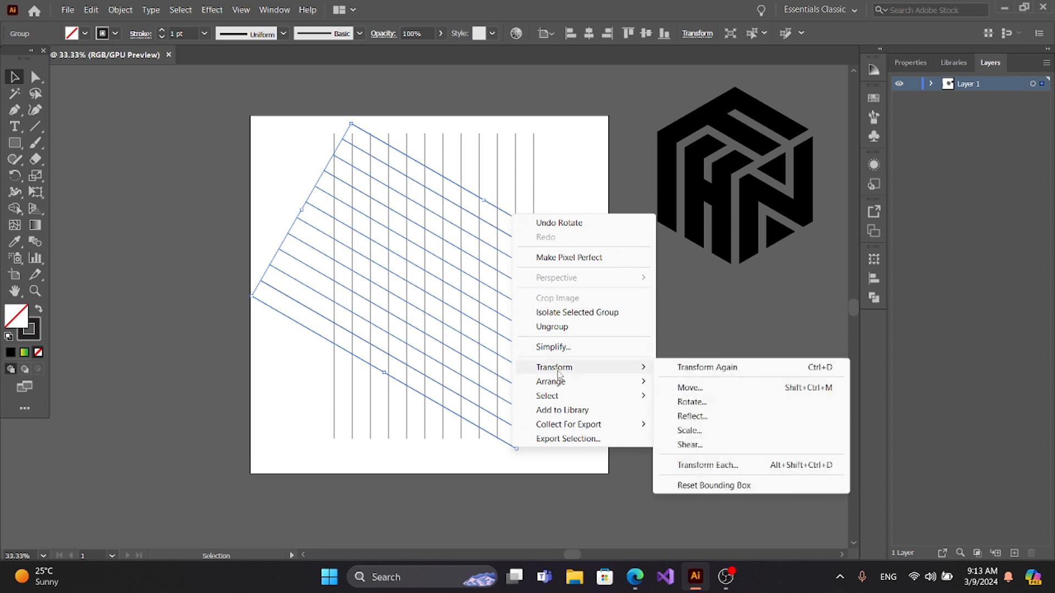
pyautogui.click(705, 415)
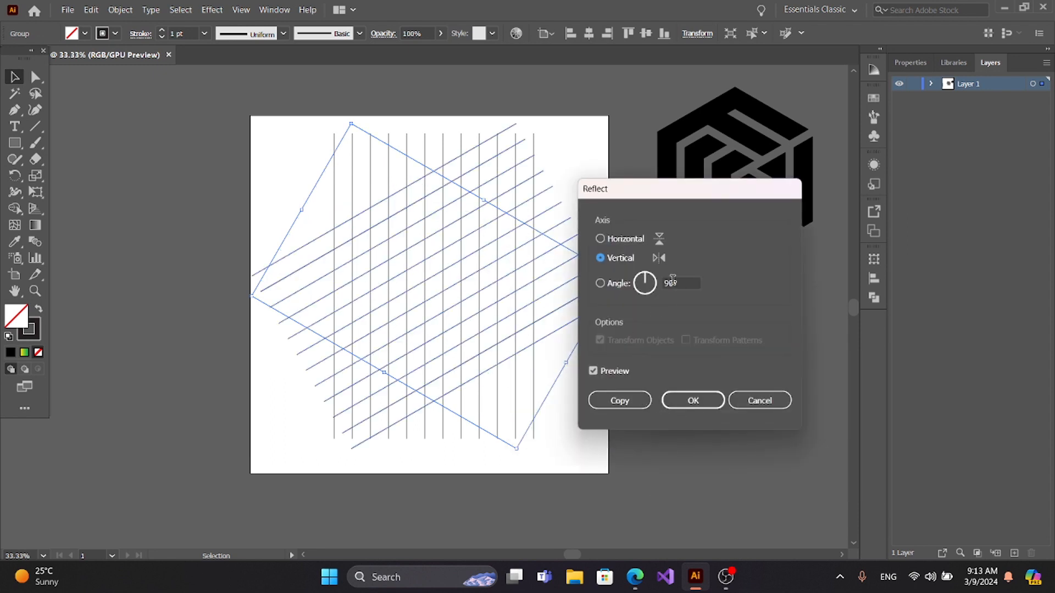
pyautogui.click(639, 400)
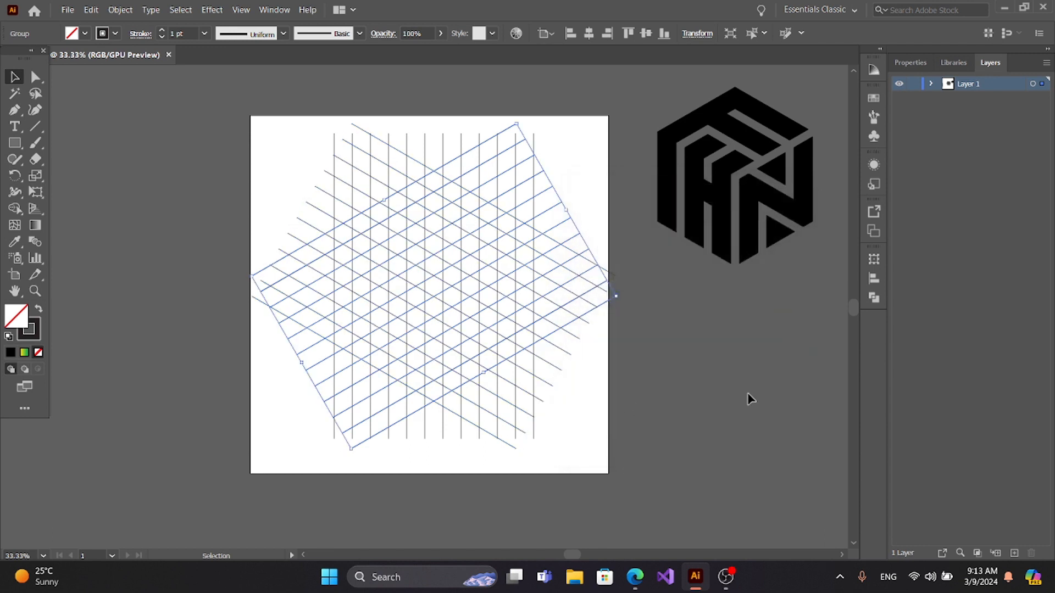
pyautogui.click(414, 463)
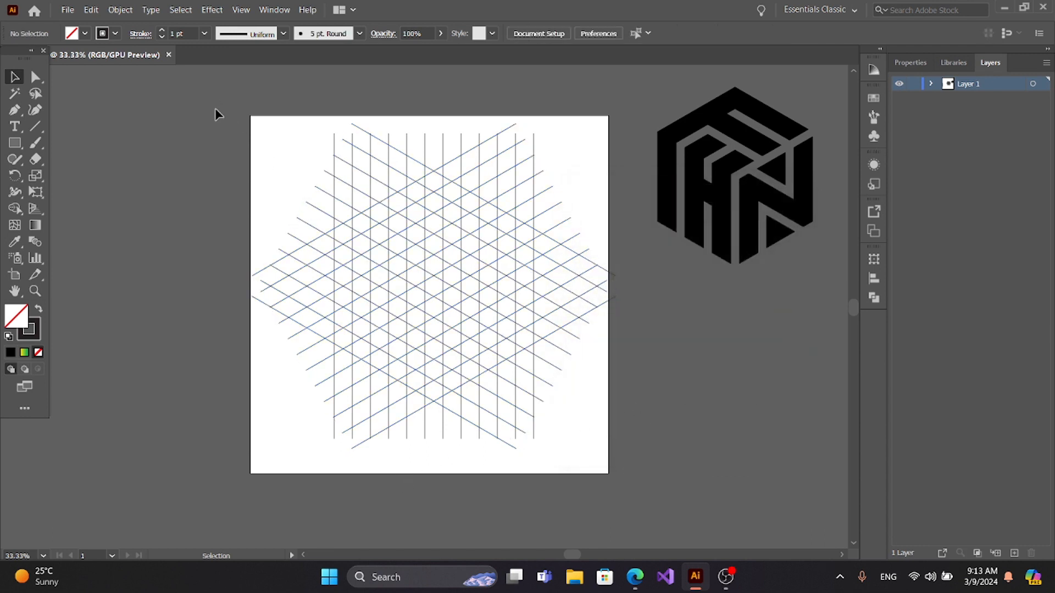
# Step: Using Shape Builder on the whole grid with a black fill and no stroke, merge the cells forming the logo's outer F shape
pyautogui.moveTo(214, 97); pyautogui.dragTo(624, 473)
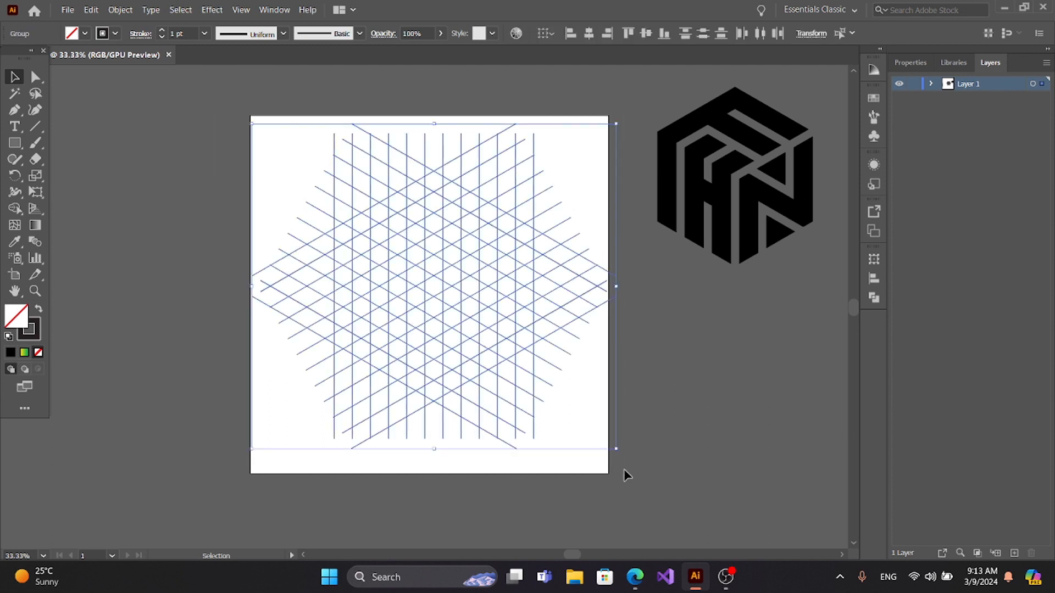
pyautogui.click(15, 208)
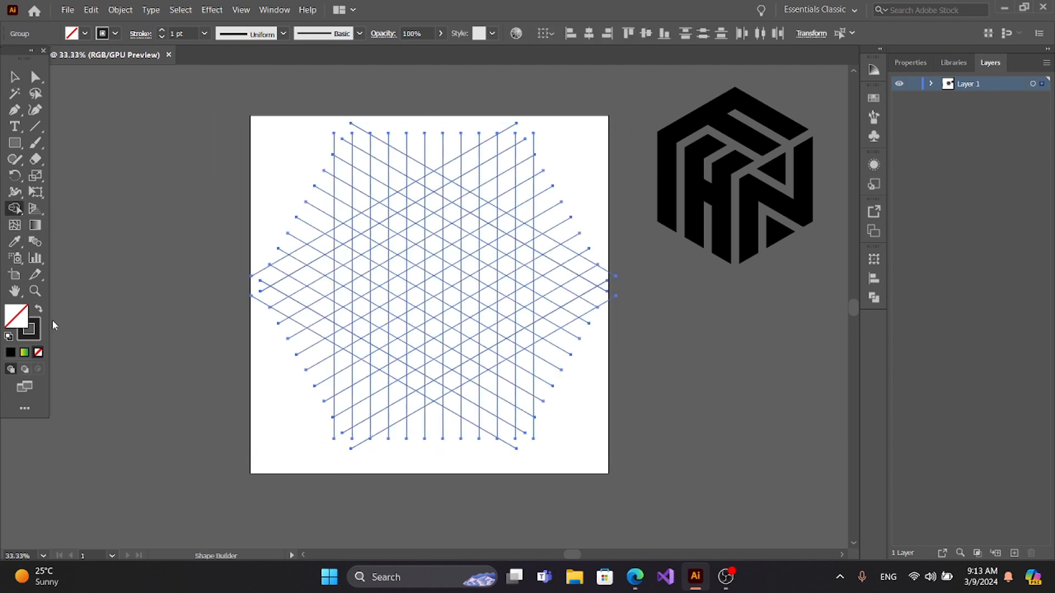
pyautogui.click(39, 310)
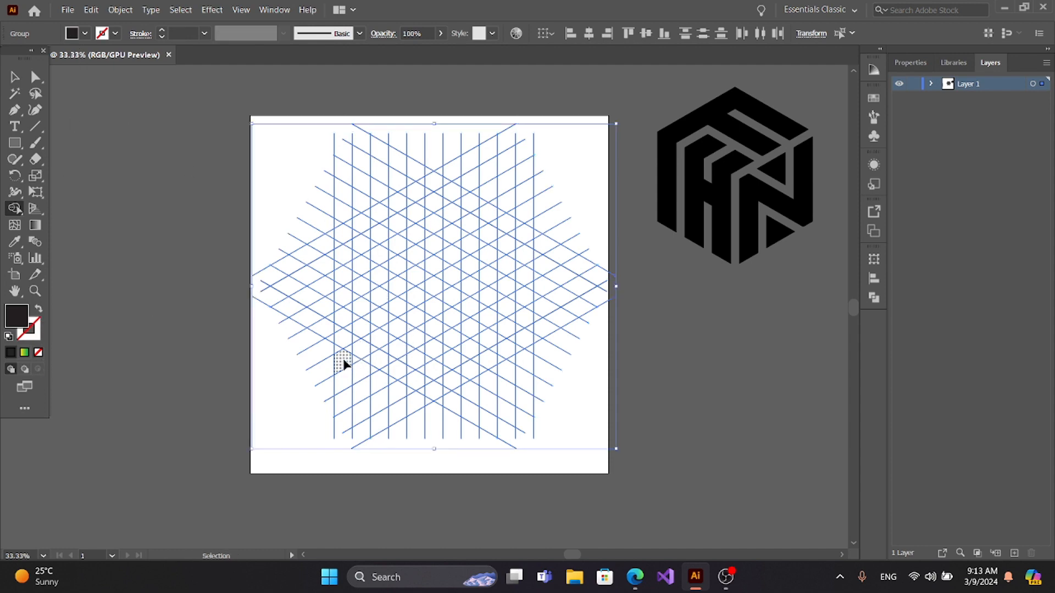
pyautogui.hotkey('ctrl', '=')
pyautogui.hotkey('ctrl', '=')
pyautogui.hotkey('ctrl', '-')
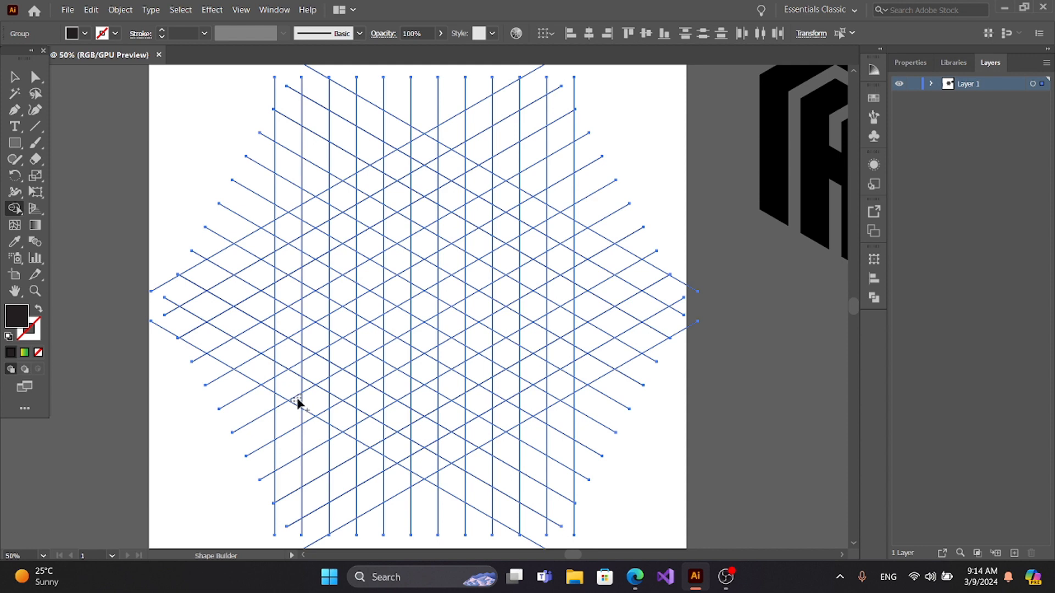
pyautogui.moveTo(295, 337)
pyautogui.mouseDown()
pyautogui.moveTo(289, 232)
pyautogui.moveTo(421, 158)
pyautogui.moveTo(360, 179)
pyautogui.moveTo(440, 162)
pyautogui.moveTo(538, 223)
pyautogui.mouseUp()
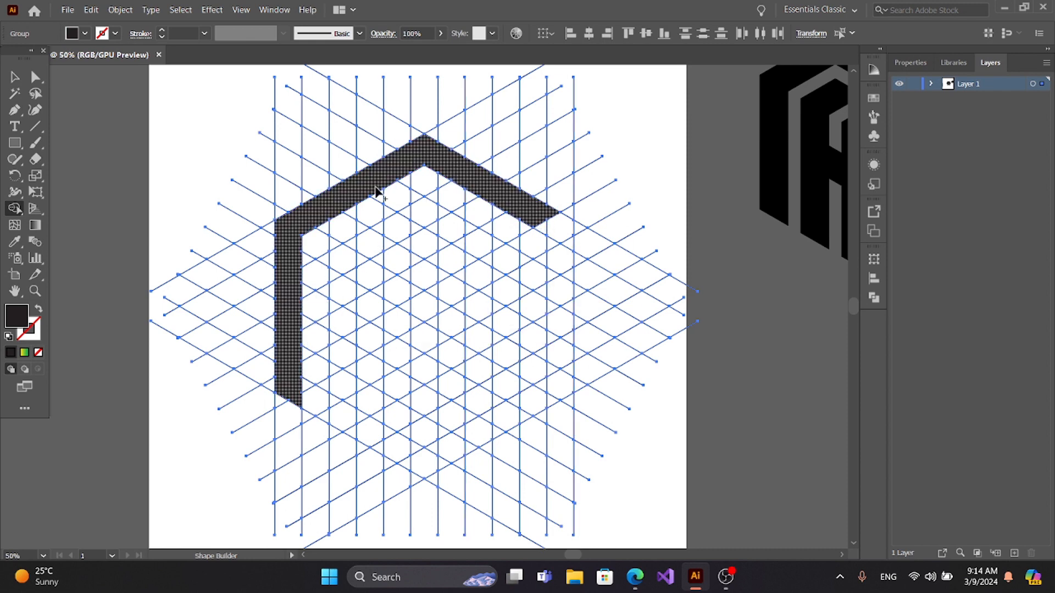
pyautogui.moveTo(377, 188)
pyautogui.mouseDown()
pyautogui.moveTo(483, 245)
pyautogui.moveTo(424, 208)
pyautogui.moveTo(360, 208)
pyautogui.mouseUp()
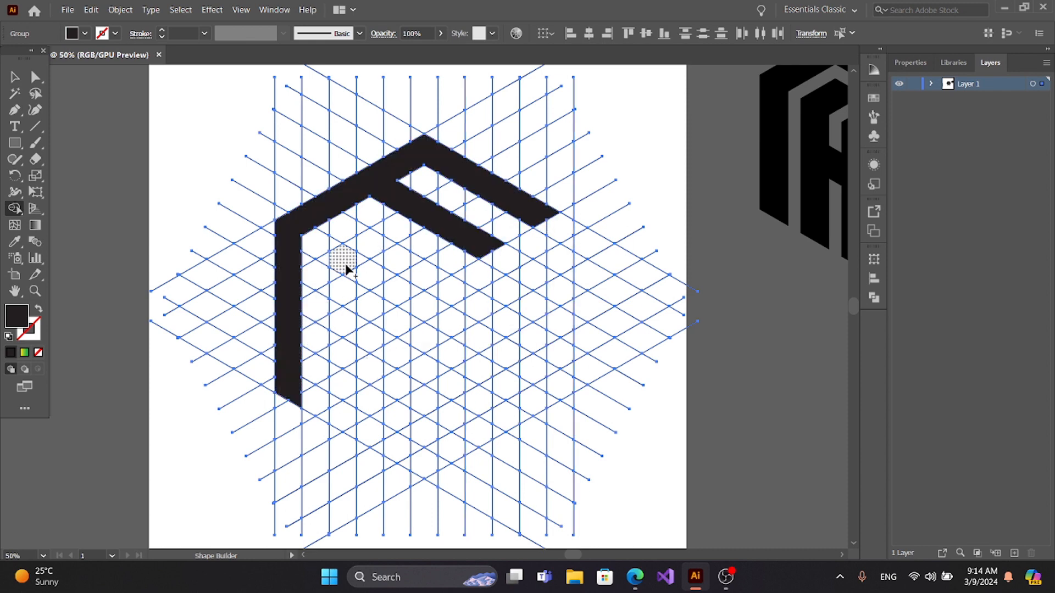
# Step: Merge the grid cells inside the F into the A-shaped letter with two legs and a connecting crossbar
pyautogui.moveTo(334, 406)
pyautogui.mouseDown()
pyautogui.moveTo(341, 258)
pyautogui.moveTo(379, 247)
pyautogui.mouseUp()
pyautogui.moveTo(442, 281)
pyautogui.mouseDown()
pyautogui.moveTo(404, 275)
pyautogui.moveTo(397, 466)
pyautogui.mouseUp()
pyautogui.moveTo(370, 381)
pyautogui.mouseDown()
pyautogui.moveTo(386, 355)
pyautogui.moveTo(346, 335)
pyautogui.mouseUp()
# Step: Merge the grid cells on the hexagon's right side into the N shape with its two uprights and diagonal
pyautogui.moveTo(566, 245)
pyautogui.mouseDown()
pyautogui.moveTo(554, 268)
pyautogui.moveTo(566, 276)
pyautogui.moveTo(561, 311)
pyautogui.mouseUp()
pyautogui.moveTo(556, 371)
pyautogui.mouseDown()
pyautogui.moveTo(461, 322)
pyautogui.moveTo(493, 353)
pyautogui.moveTo(456, 330)
pyautogui.mouseUp()
pyautogui.moveTo(451, 337); pyautogui.dragTo(448, 452)
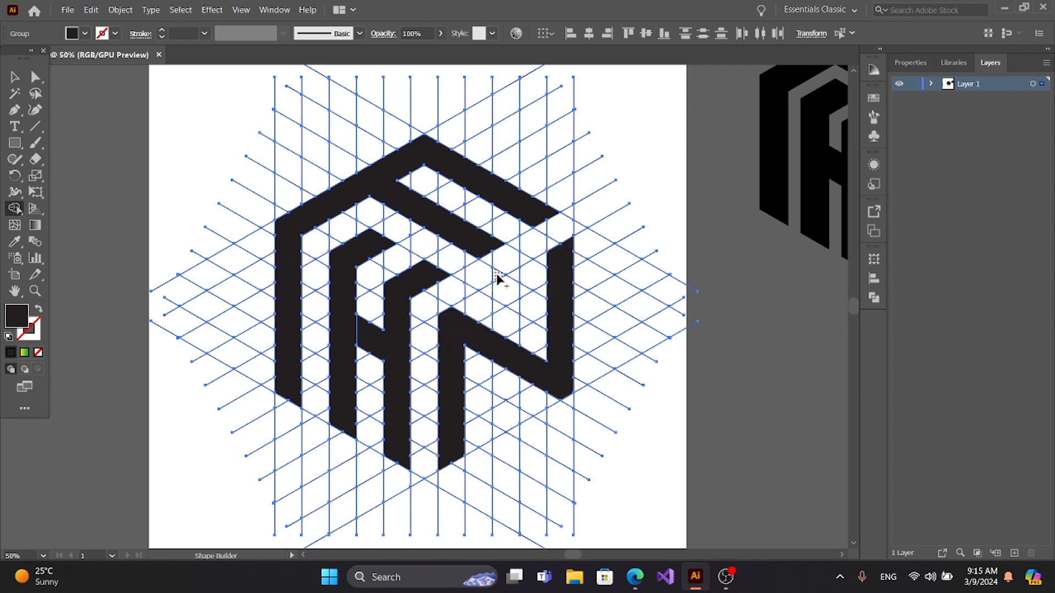
# Step: Fill the small triangles above and below the N's diagonal, and deselect the artwork
pyautogui.click(497, 403)
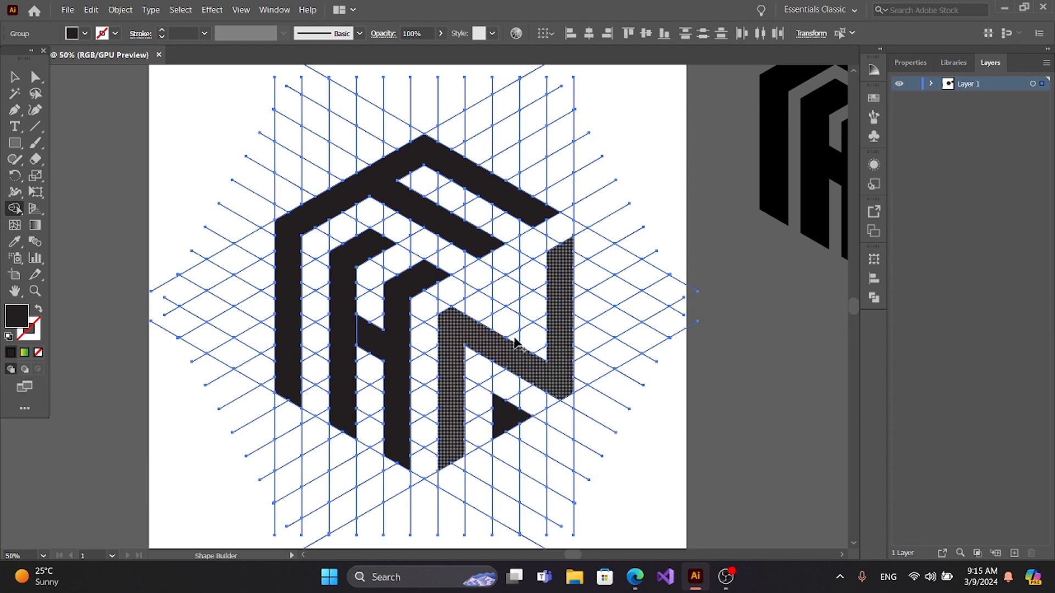
pyautogui.click(503, 294)
pyautogui.press('v')
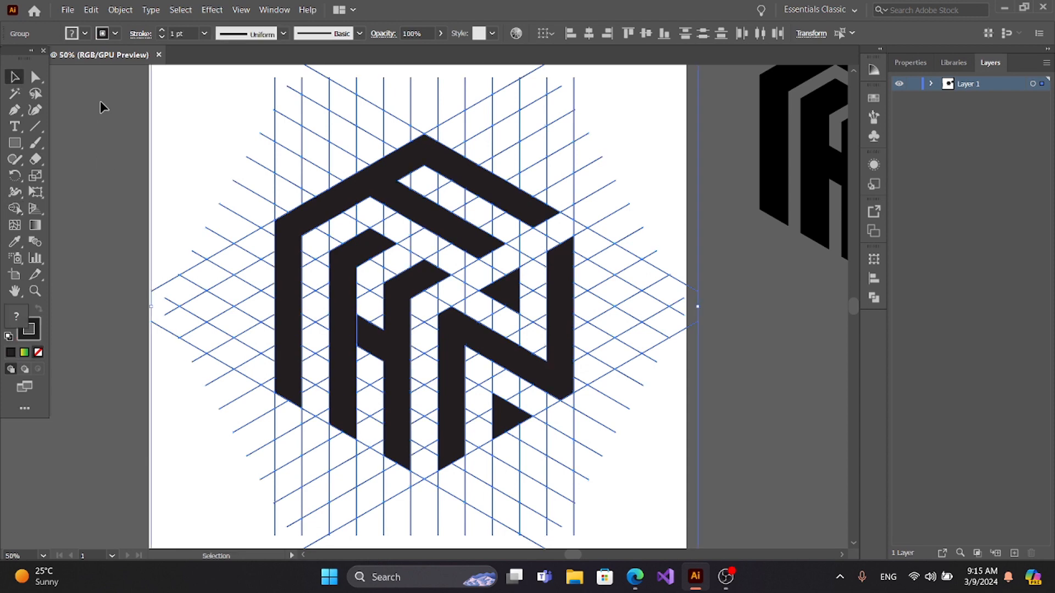
pyautogui.click(101, 104)
pyautogui.hotkey('ctrl', '-')
pyautogui.hotkey('ctrl', '+')
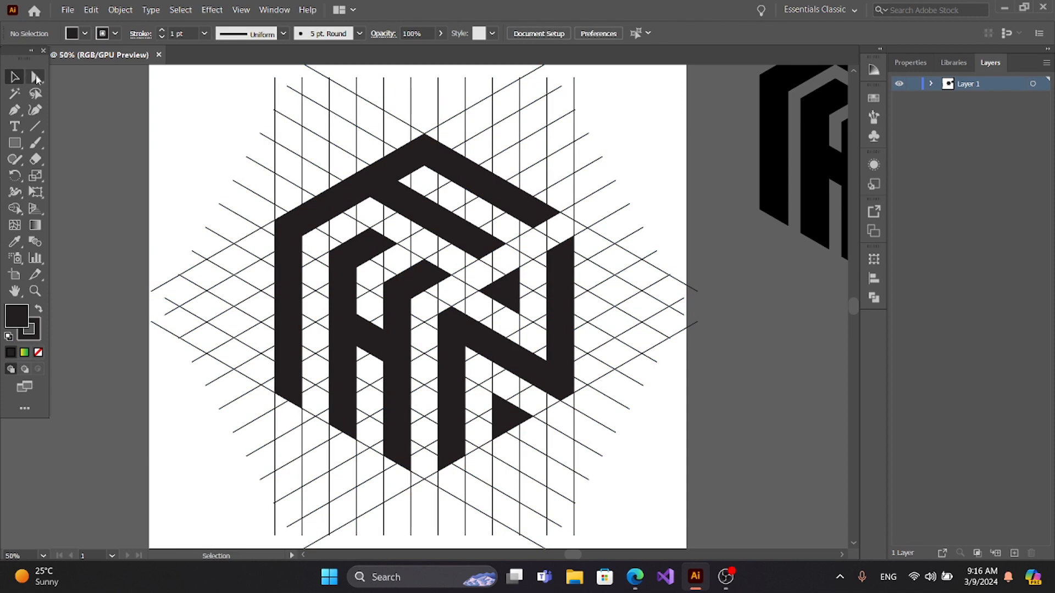
# Step: Select the F, A and N shapes together with the two small triangles, and group them
pyautogui.click(37, 78)
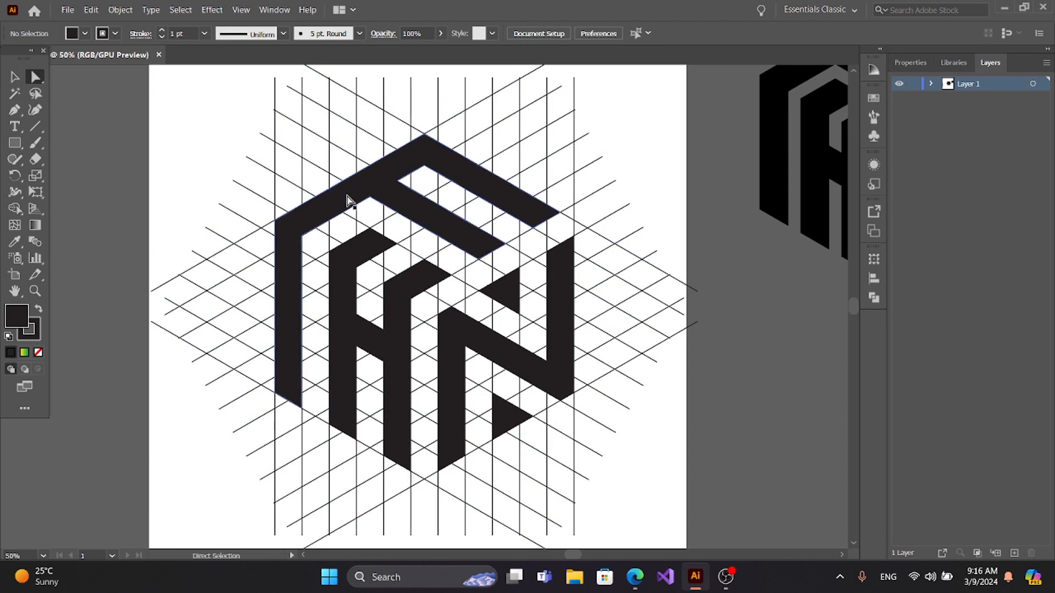
pyautogui.press('shift')
pyautogui.keyDown('shift'); pyautogui.click(351, 205); pyautogui.keyUp('shift')
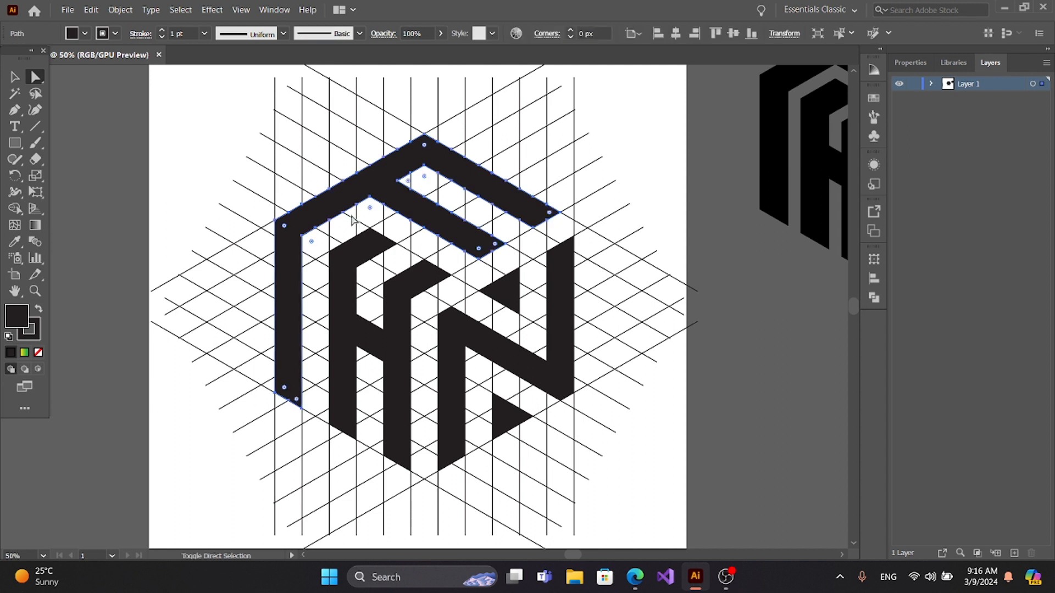
pyautogui.keyDown('shift'); pyautogui.click(360, 238); pyautogui.keyUp('shift')
pyautogui.keyDown('shift'); pyautogui.click(453, 330); pyautogui.keyUp('shift')
pyautogui.keyDown('shift'); pyautogui.click(500, 283); pyautogui.keyUp('shift')
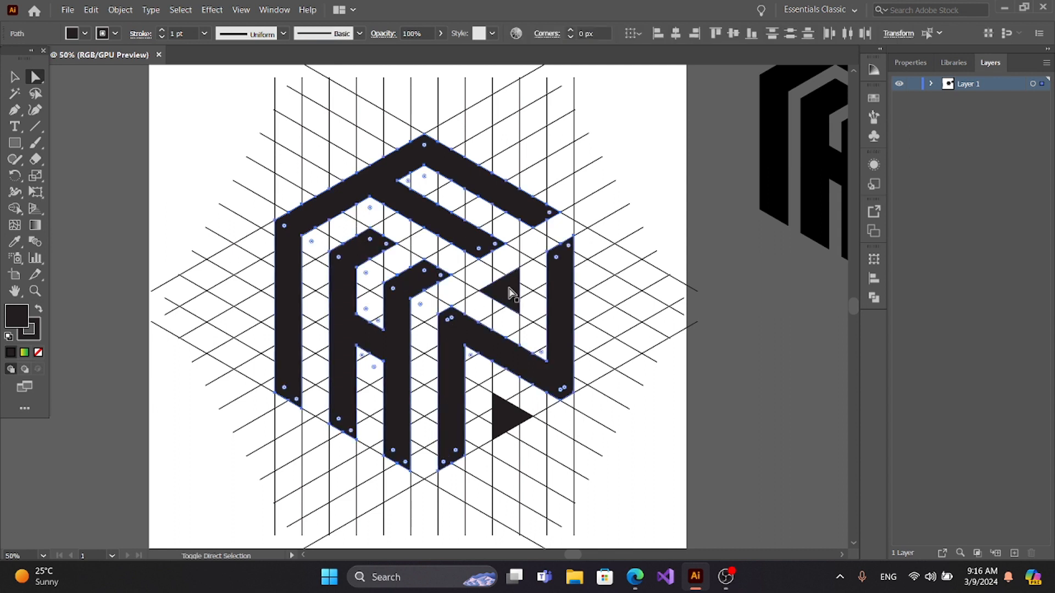
pyautogui.keyDown('shift'); pyautogui.click(511, 424); pyautogui.keyUp('shift')
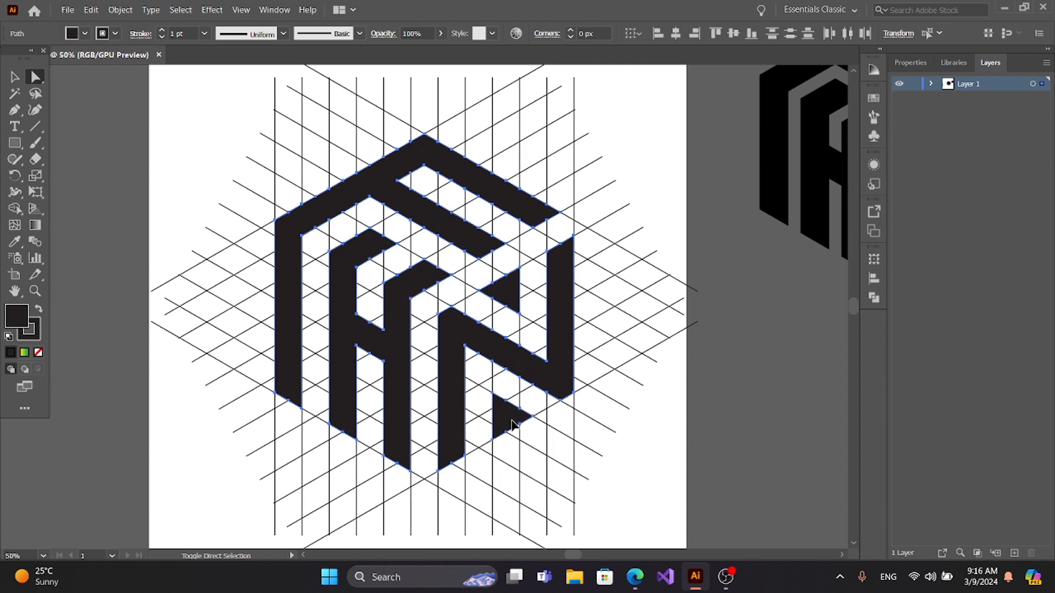
pyautogui.click(120, 11)
pyautogui.click(159, 73)
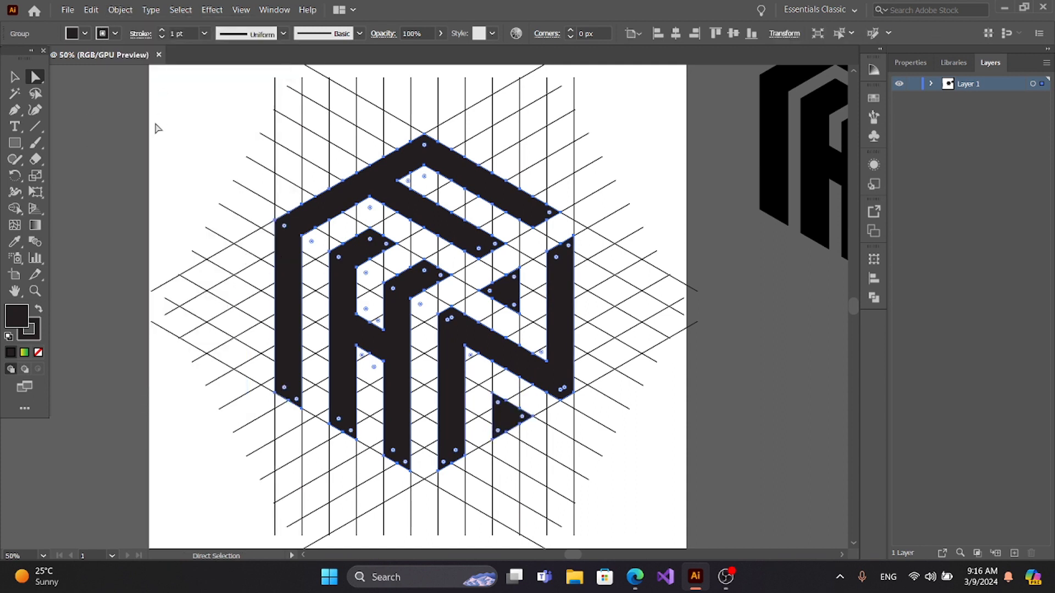
# Step: Move the grouped logo off the artboard into the empty area below the reference logo
pyautogui.press('v')
pyautogui.moveTo(337, 202); pyautogui.dragTo(769, 302)
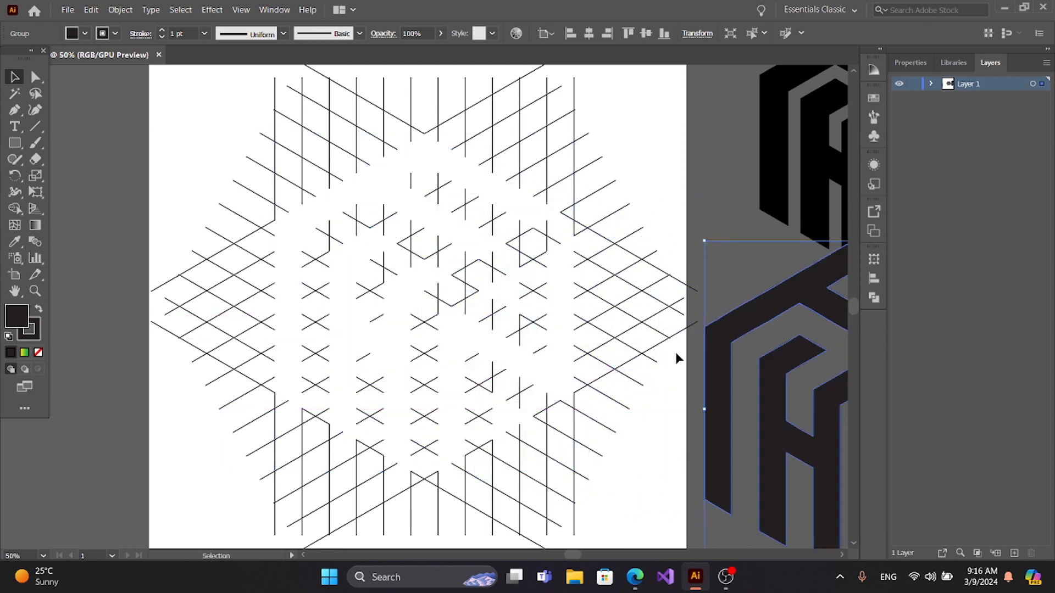
pyautogui.hotkey('ctrl', '-')
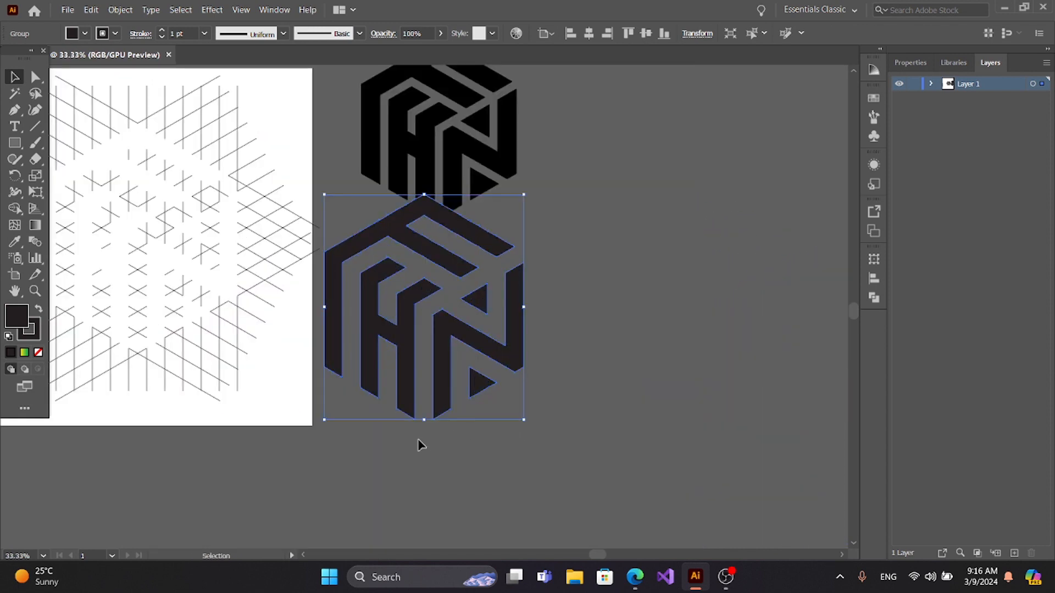
# Step: Delete all the leftover grid lines on the artboard and move the logo group back onto it
pyautogui.moveTo(346, 452); pyautogui.dragTo(558, 482)
pyautogui.click(272, 261)
pyautogui.press('Delete')
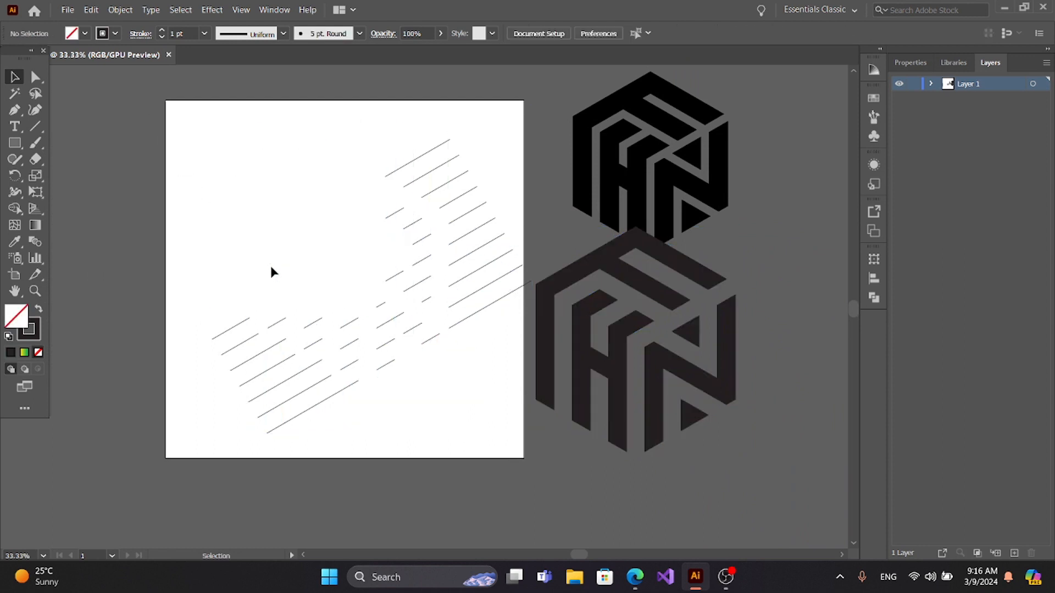
pyautogui.moveTo(306, 136); pyautogui.dragTo(471, 419)
pyautogui.press('Delete')
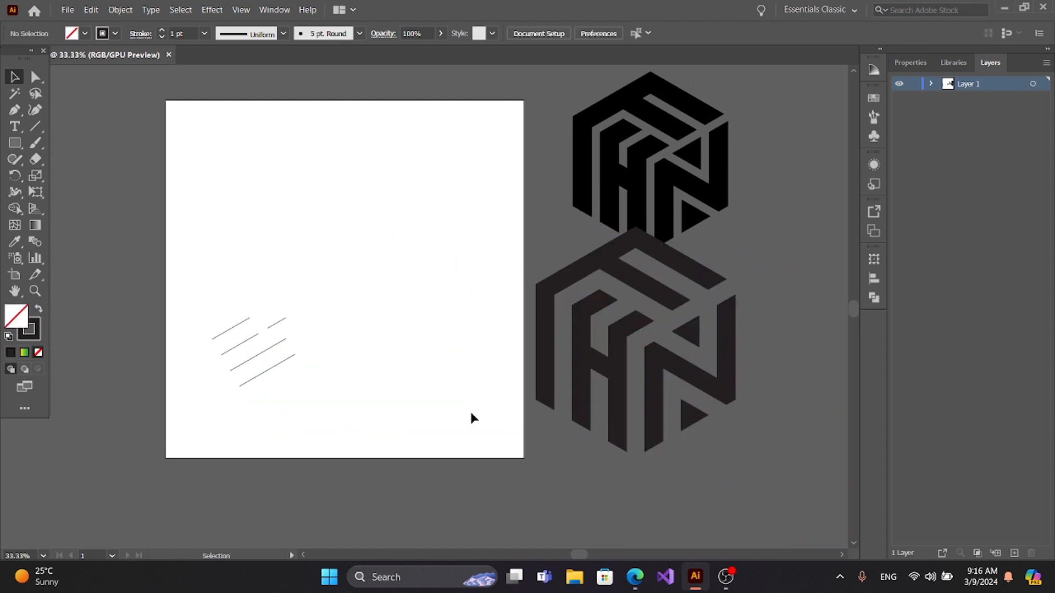
pyautogui.moveTo(211, 317); pyautogui.dragTo(308, 381)
pyautogui.press('Delete')
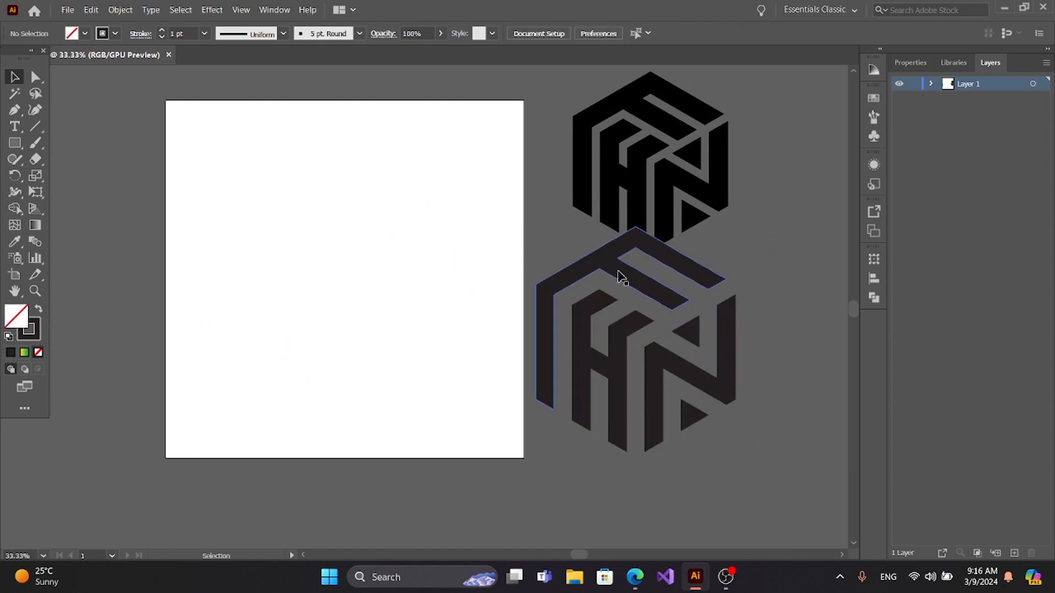
pyautogui.moveTo(617, 273); pyautogui.dragTo(325, 204)
pyautogui.moveTo(469, 408); pyautogui.dragTo(542, 427)
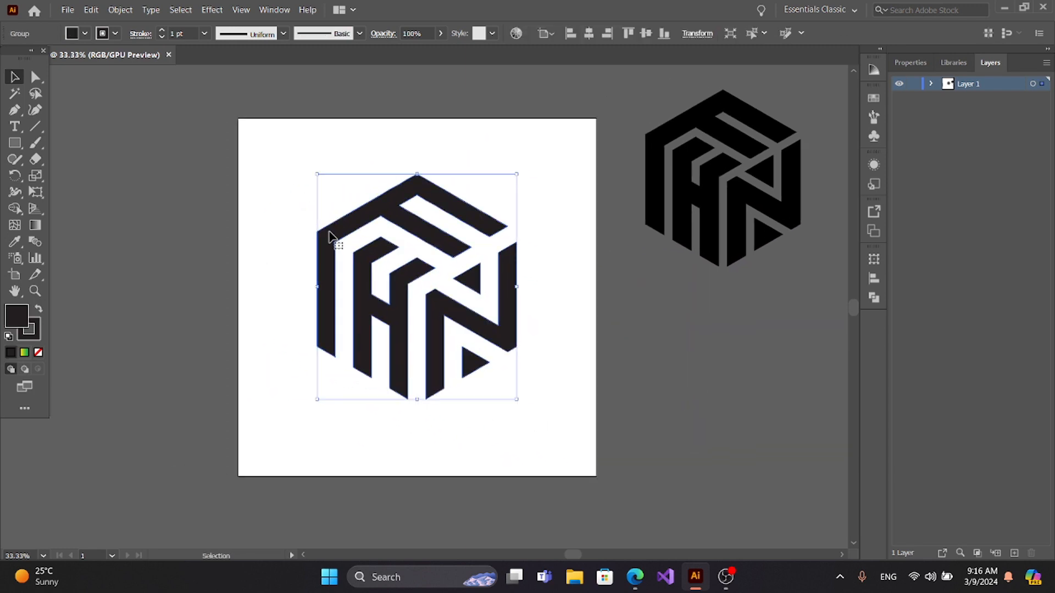
# Step: Thicken the logo's letters by raising the group's stroke weight to 20 pt
pyautogui.click(163, 31)
pyautogui.click(163, 32)
pyautogui.click(163, 31)
pyautogui.click(163, 32)
pyautogui.click(162, 31)
pyautogui.click(162, 31)
pyautogui.click(163, 31)
pyautogui.click(162, 31)
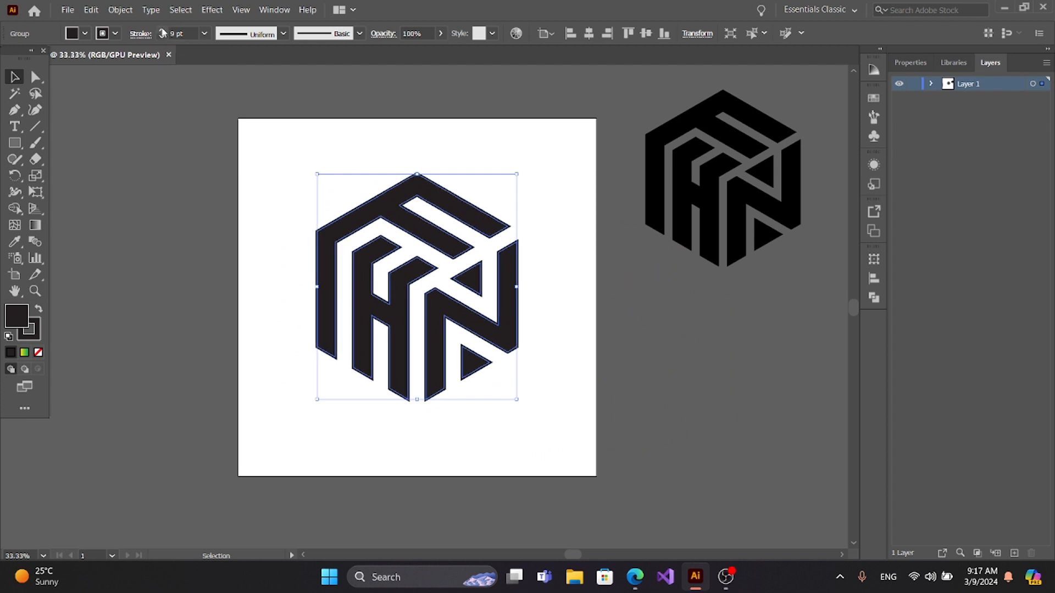
pyautogui.click(163, 31)
pyautogui.click(162, 32)
pyautogui.click(162, 31)
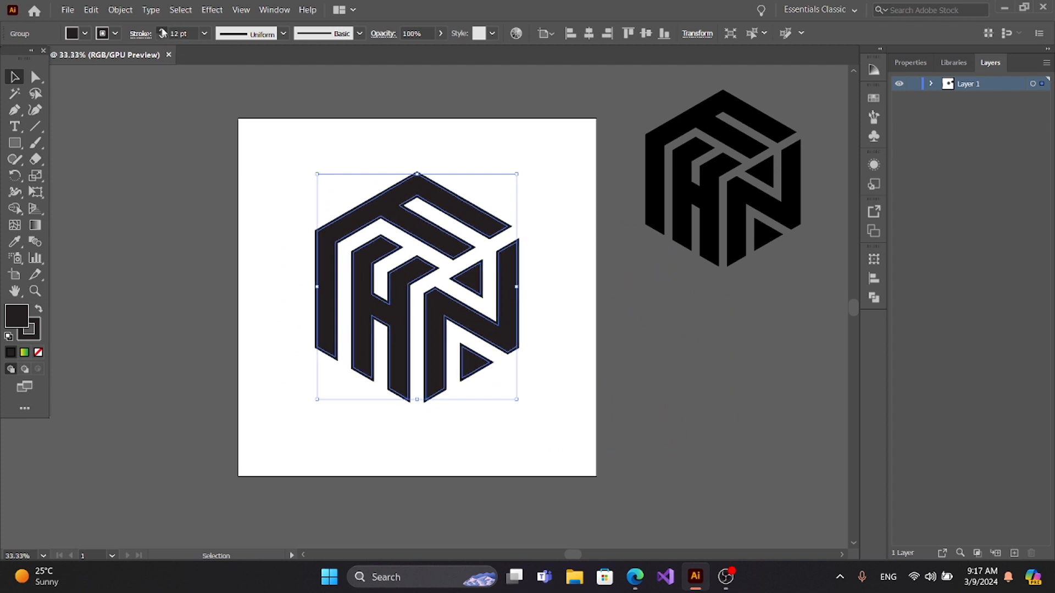
pyautogui.click(162, 32)
pyautogui.click(163, 31)
pyautogui.click(163, 31)
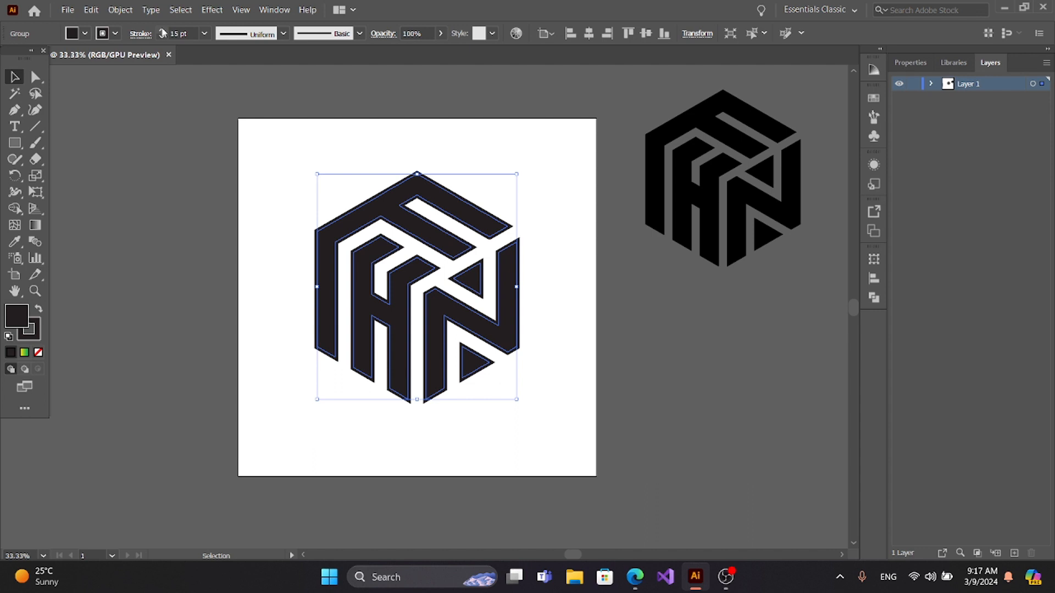
pyautogui.click(162, 31)
pyautogui.click(163, 31)
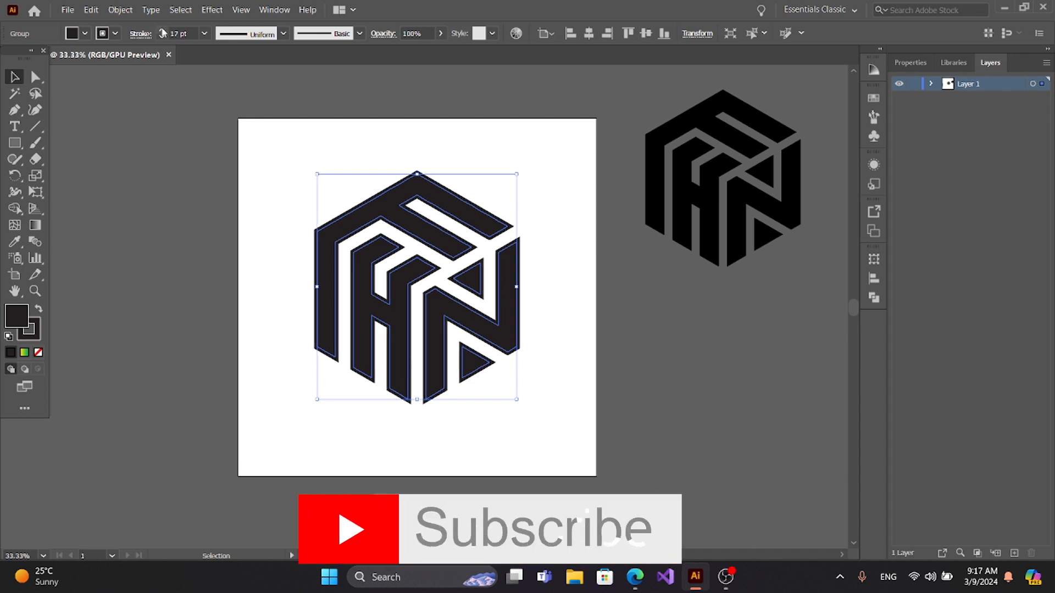
pyautogui.click(162, 32)
pyautogui.click(162, 31)
pyautogui.click(163, 31)
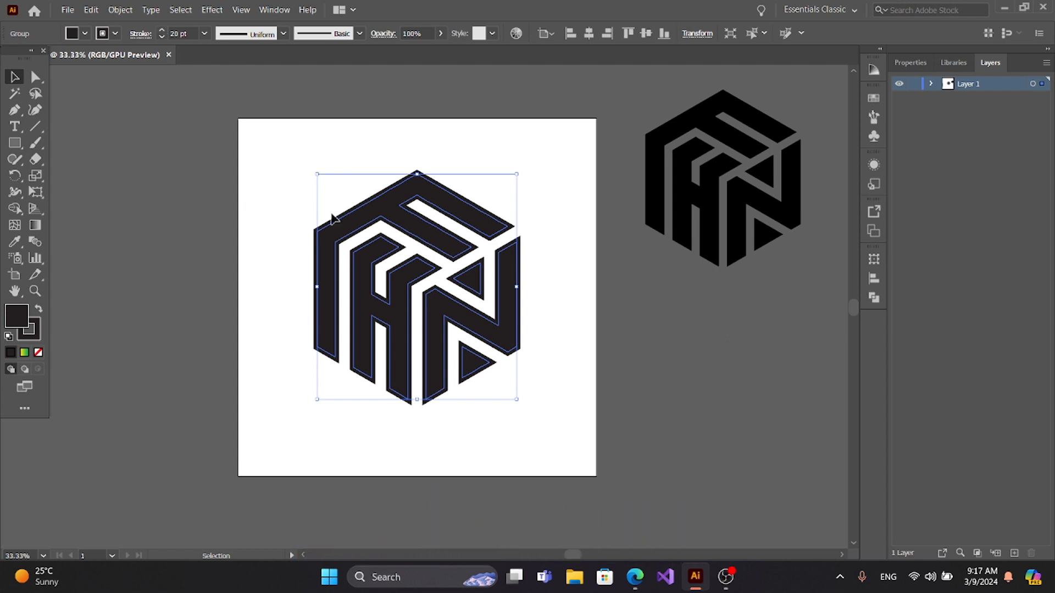
# Step: Expand the logo's fill and stroke into shapes, and deselect it
pyautogui.click(124, 11)
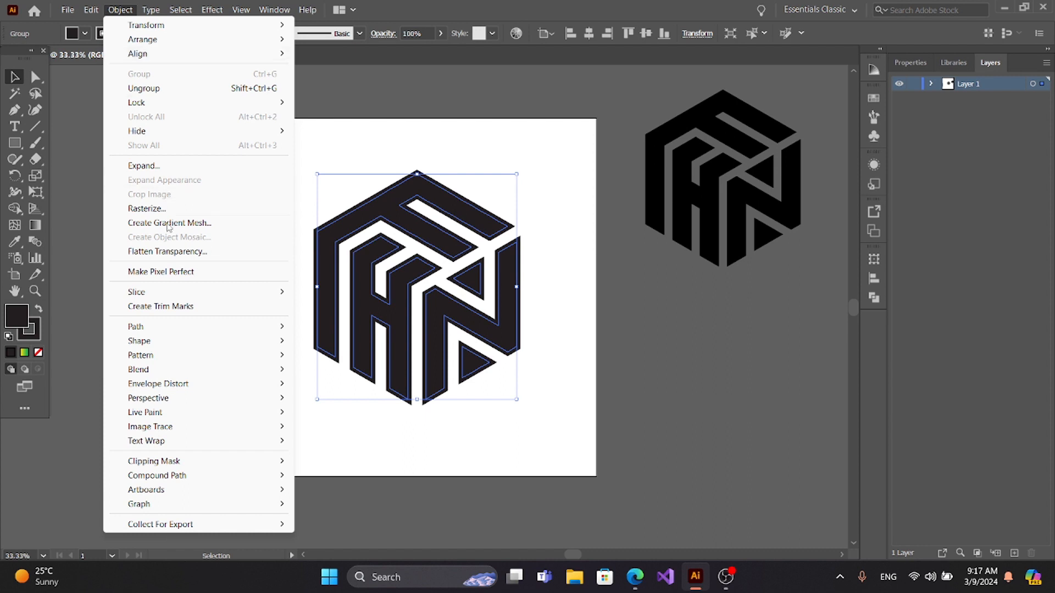
pyautogui.click(141, 172)
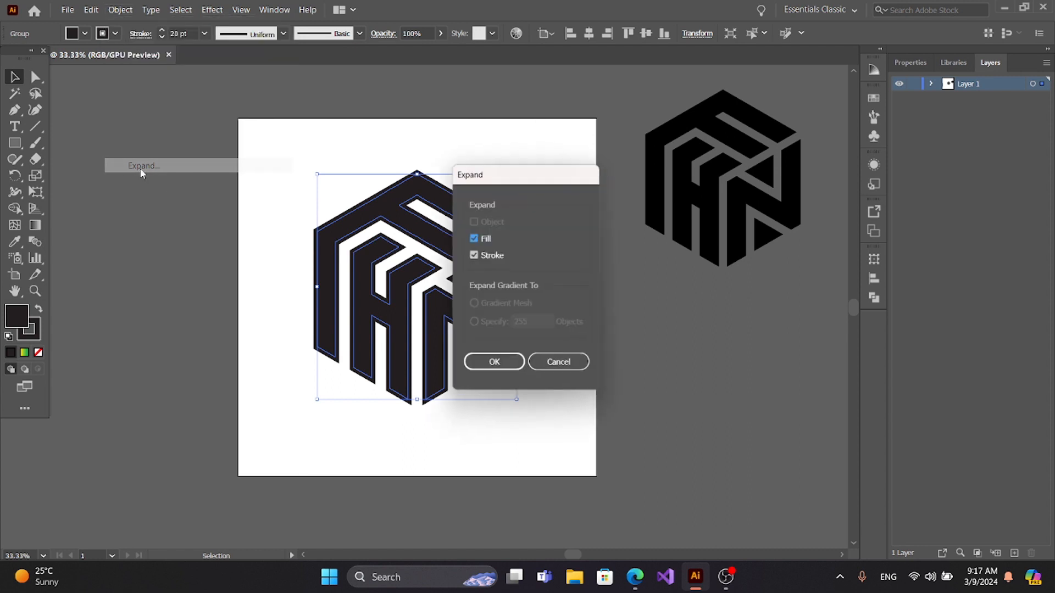
pyautogui.click(494, 362)
pyautogui.click(265, 309)
# Step: Select all of the expanded logo's shapes and merge the overlapping outlines with Pathfinder Unite
pyautogui.moveTo(278, 180); pyautogui.dragTo(523, 411)
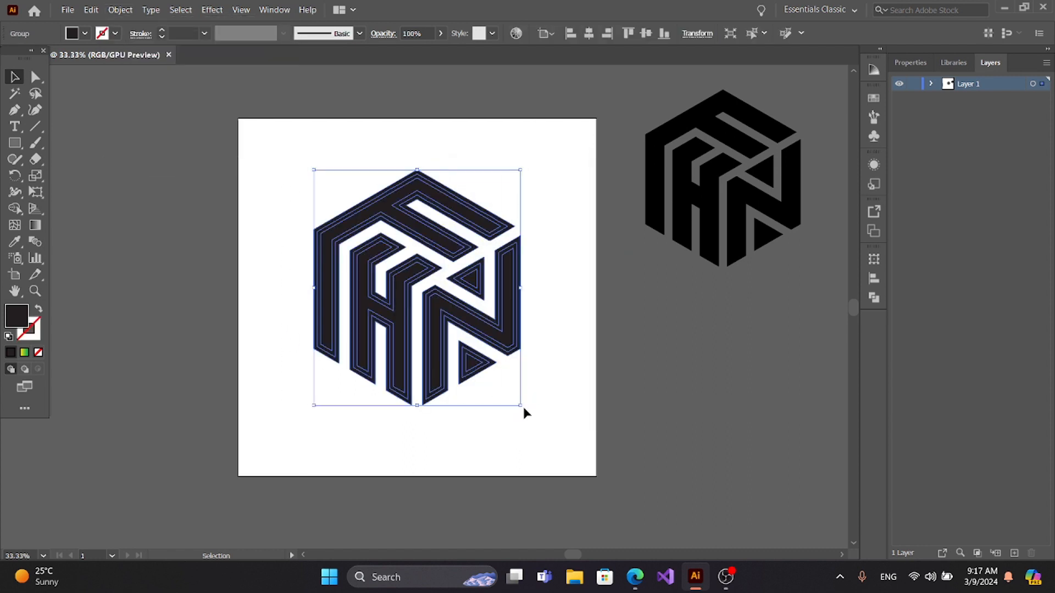
pyautogui.click(877, 297)
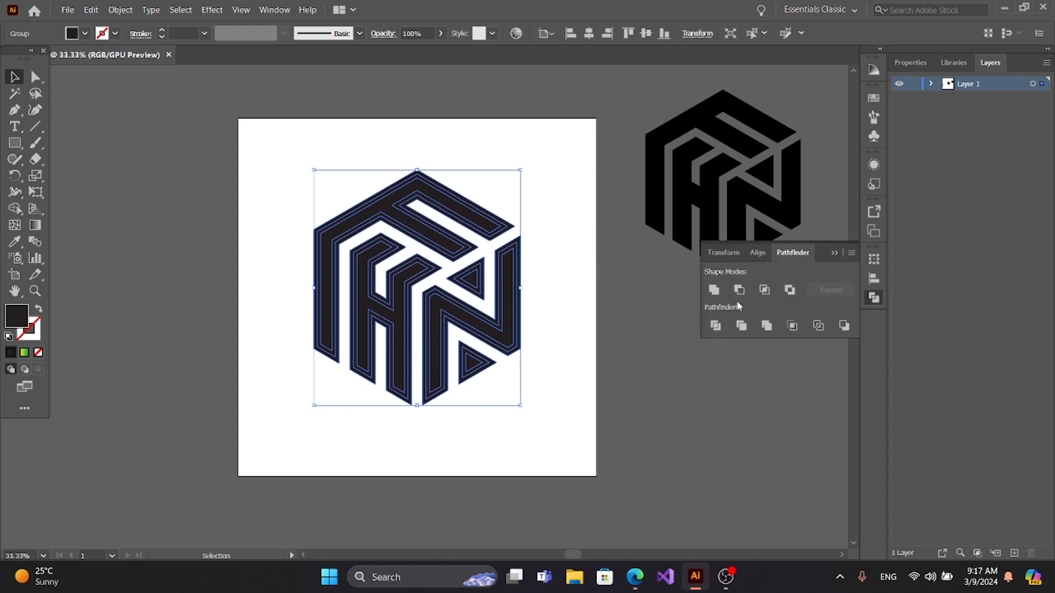
pyautogui.click(714, 291)
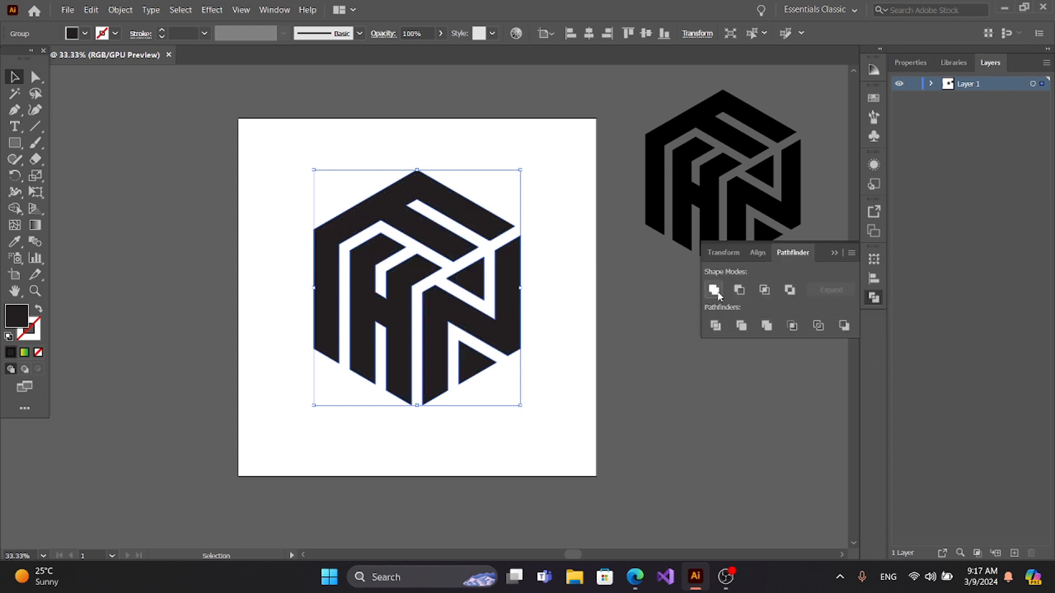
pyautogui.click(831, 253)
pyautogui.click(442, 247)
pyautogui.click(442, 247)
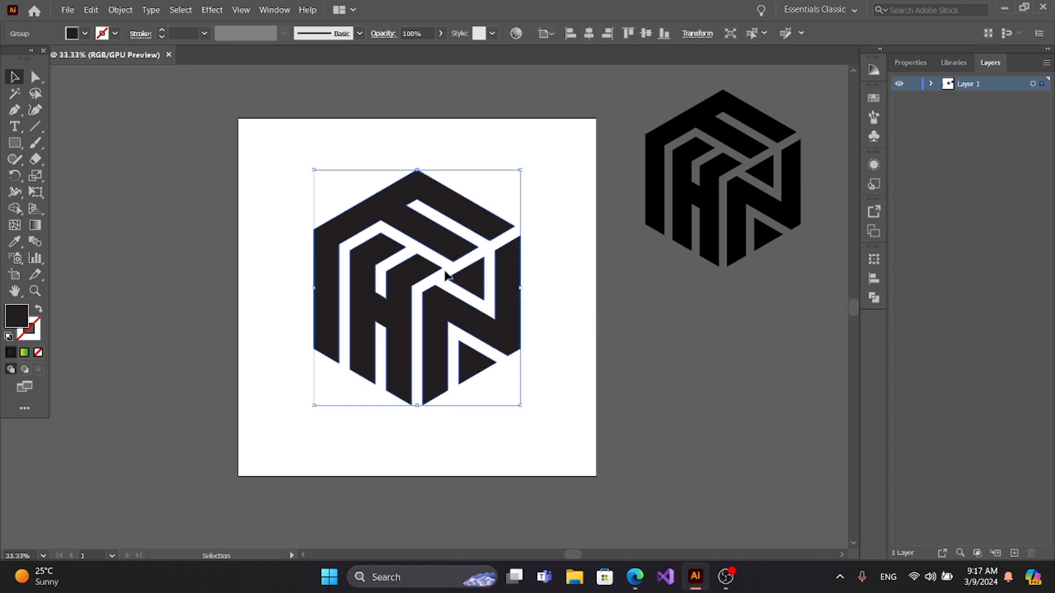
# Step: Change the logo's fill from dark grey to pure black, and deselect it
pyautogui.doubleClick(17, 317)
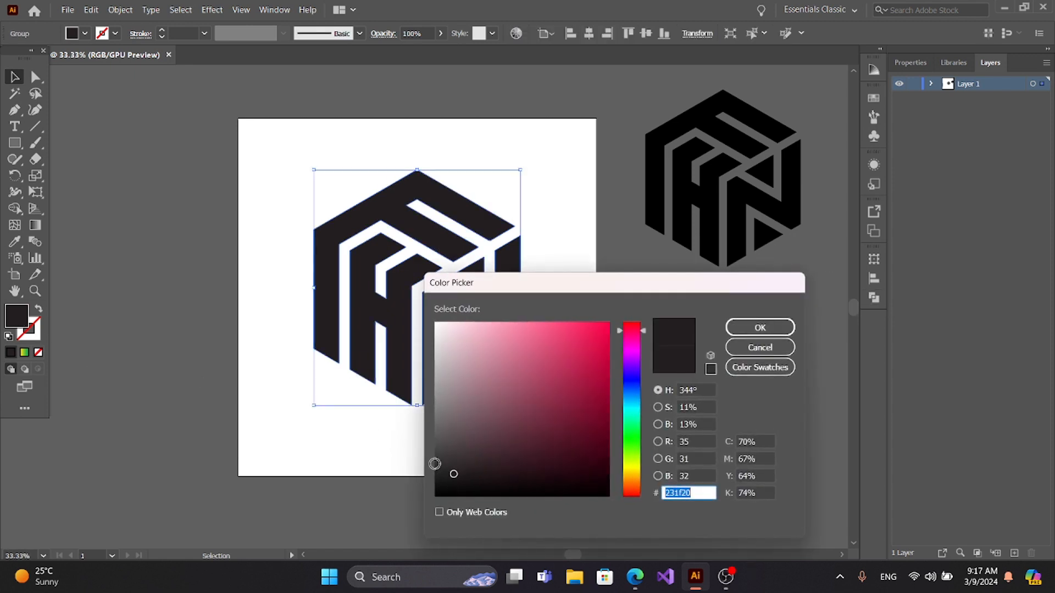
pyautogui.moveTo(435, 463); pyautogui.dragTo(436, 495)
pyautogui.click(755, 329)
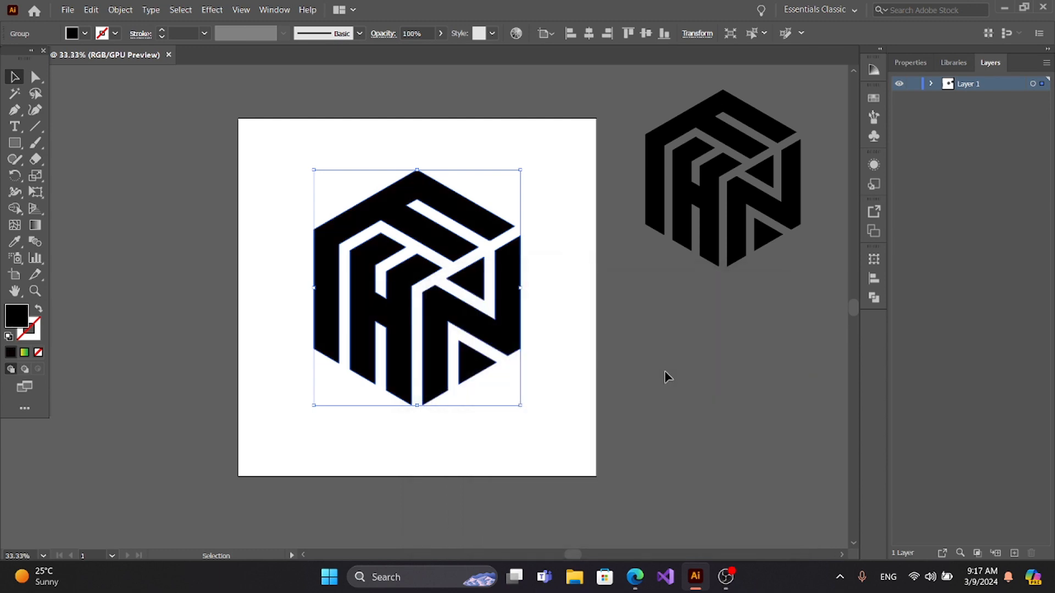
pyautogui.click(544, 412)
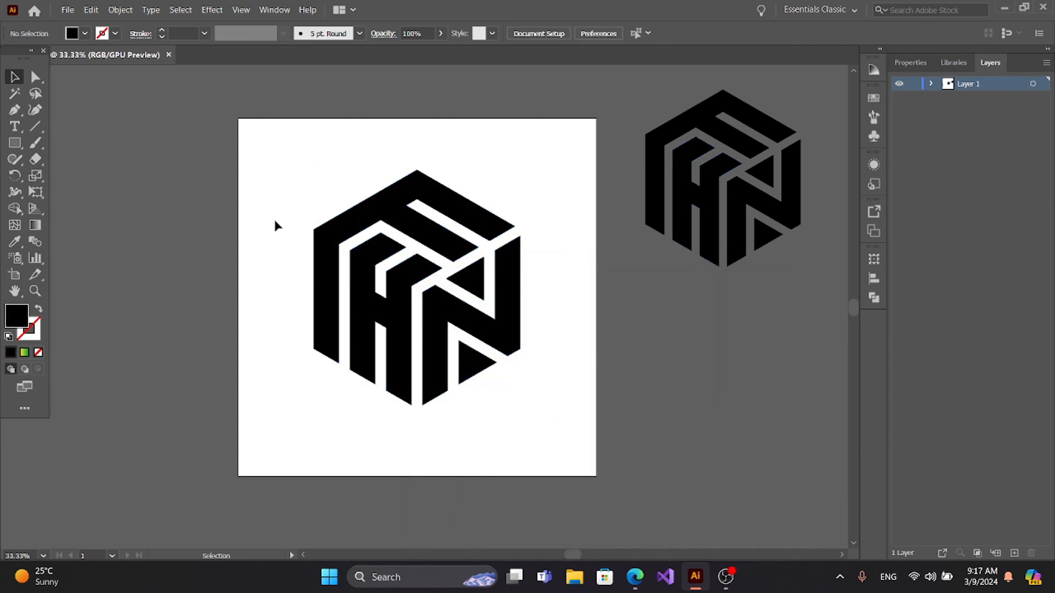
# Step: Move the logo slightly down on the artboard and deselect it
pyautogui.moveTo(268, 164); pyautogui.dragTo(560, 417)
pyautogui.moveTo(461, 306); pyautogui.dragTo(464, 320)
pyautogui.click(580, 373)
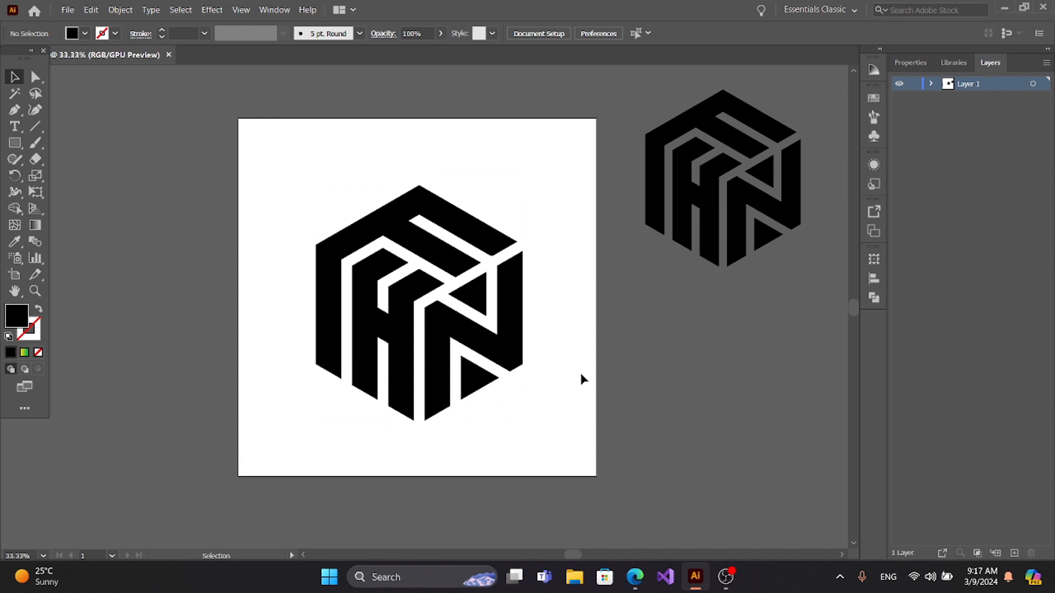
# Step: Fill the logo's letters with a linear gradient running from yellow to green, and deselect it
pyautogui.click(494, 348)
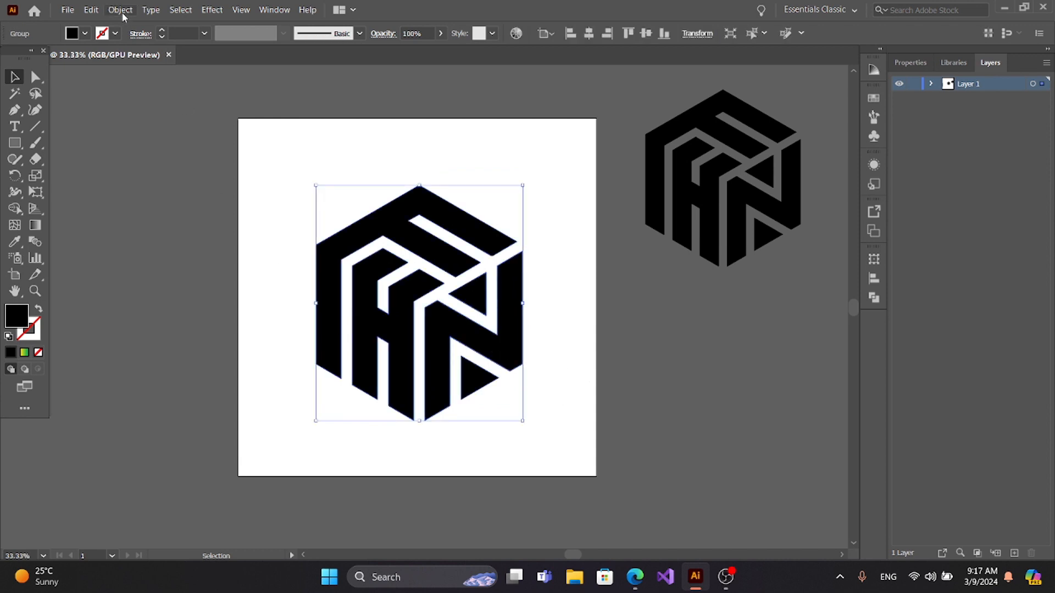
pyautogui.click(24, 355)
pyautogui.click(631, 96)
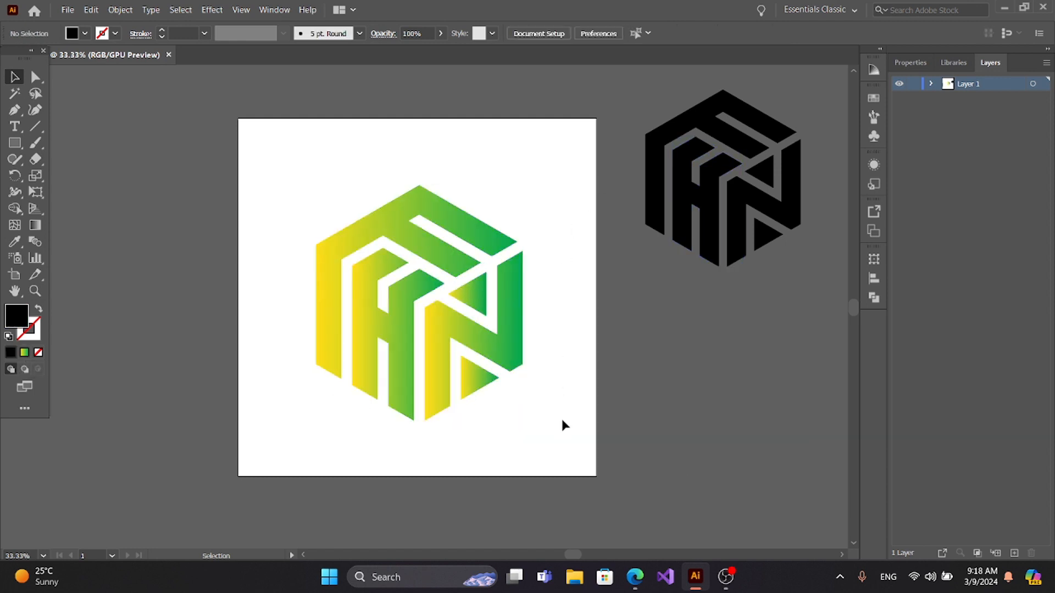
# Step: Export the finished gradient logo as an image file
pyautogui.click(68, 9)
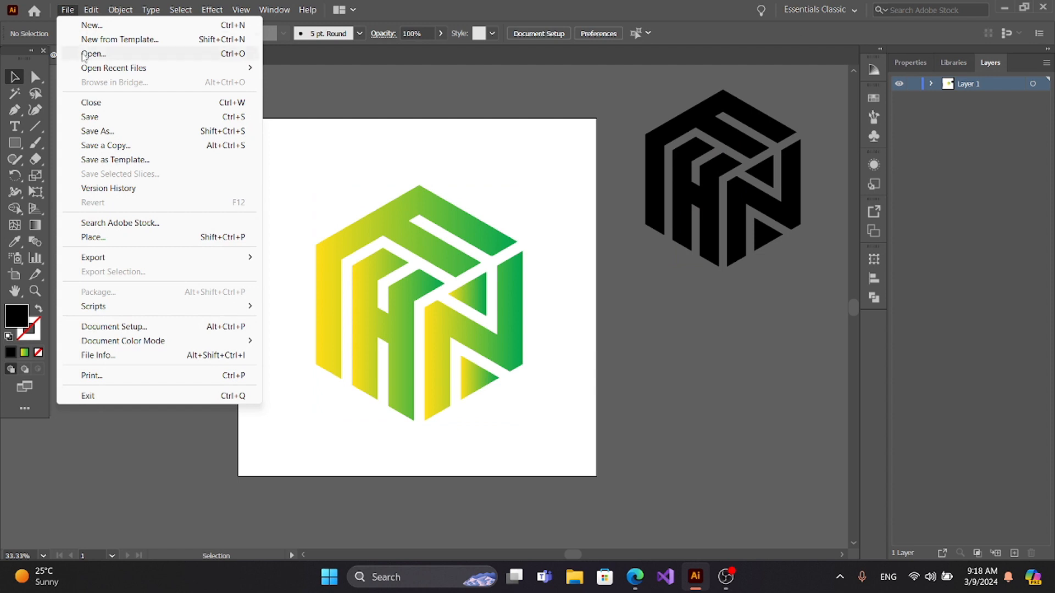
pyautogui.moveTo(165, 257)
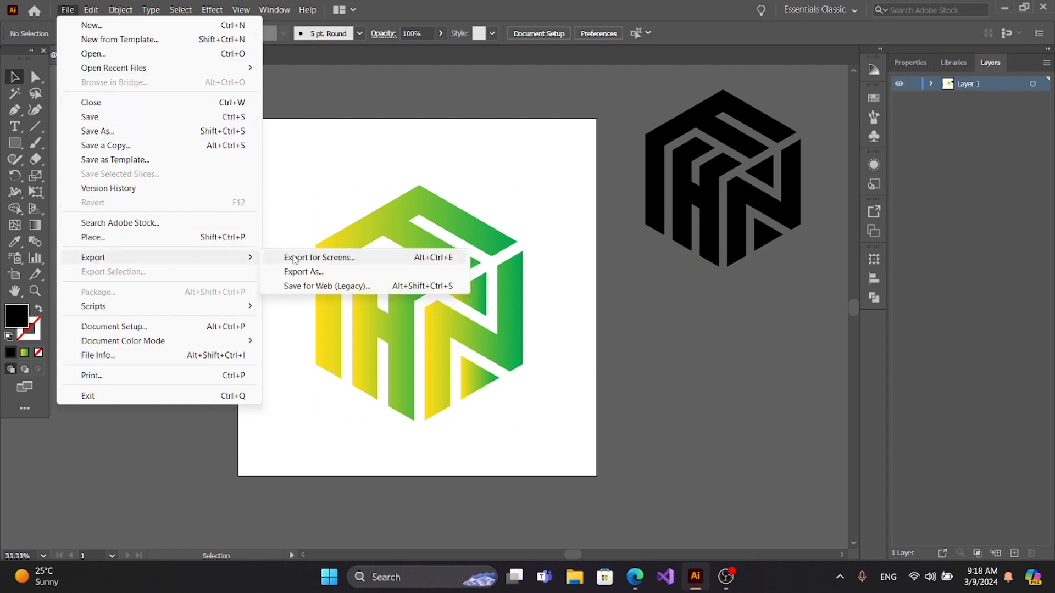
pyautogui.click(715, 315)
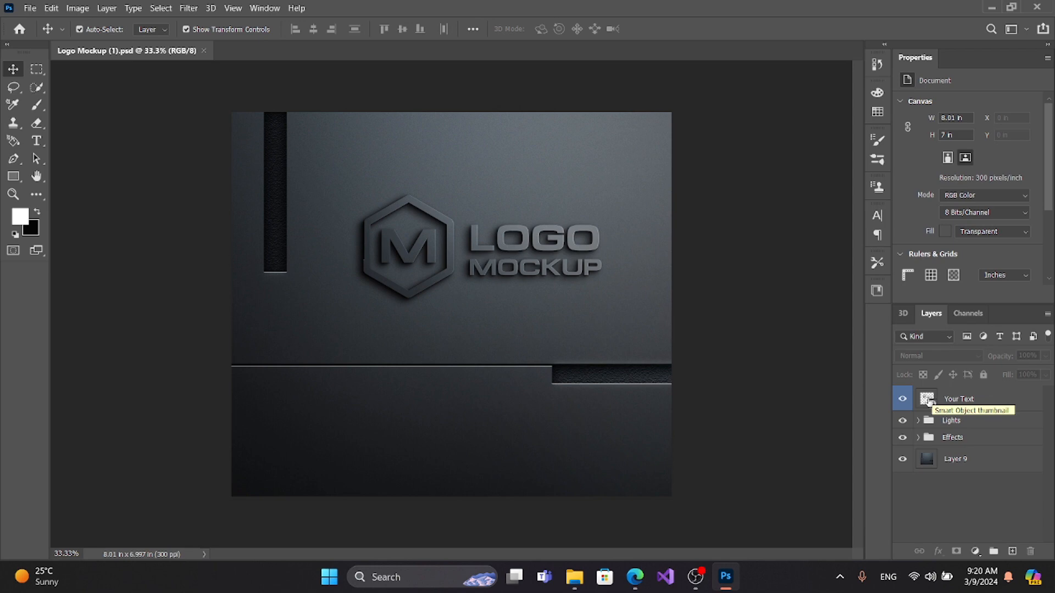
# Step: In Photoshop, open the Your Text smart object of Logo Mockup (1).psd and hide its placeholder logo layer
pyautogui.doubleClick(928, 400)
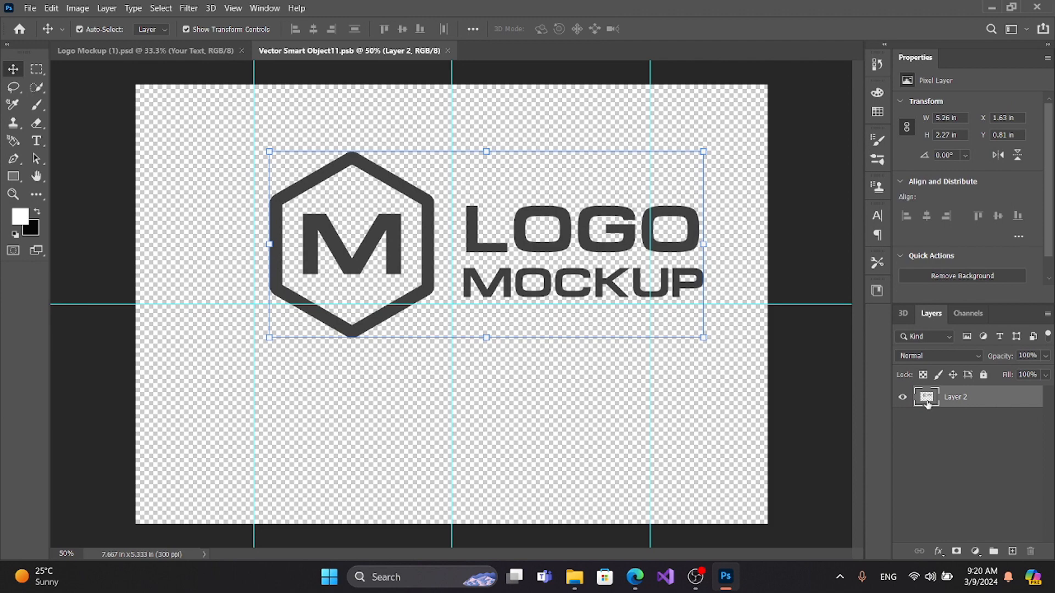
pyautogui.click(903, 397)
# Step: Place the exported logo image 29.png from the Desktop as an embedded object in the smart object document
pyautogui.click(30, 8)
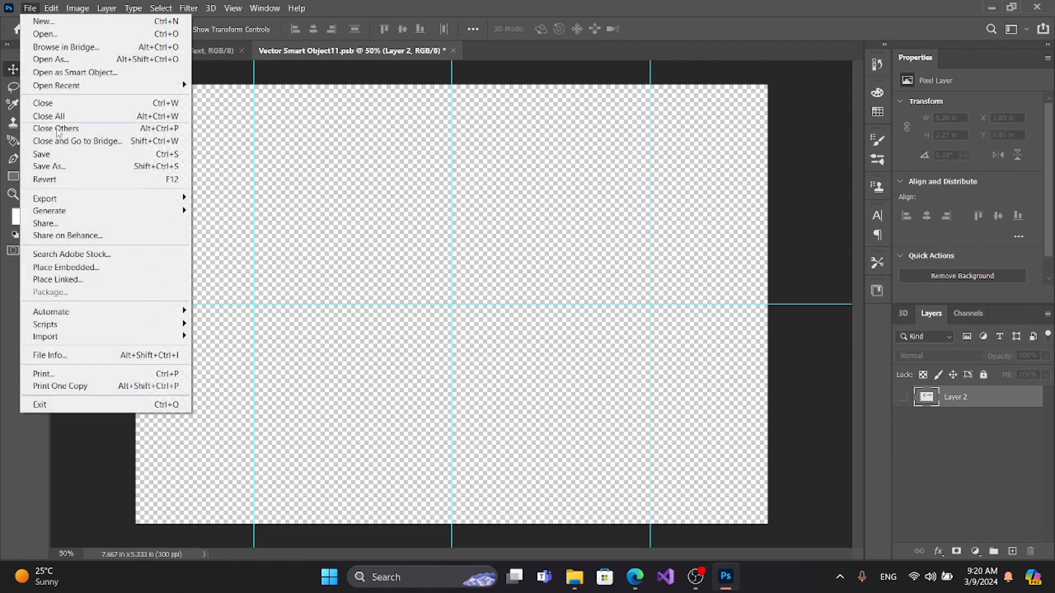
pyautogui.click(91, 268)
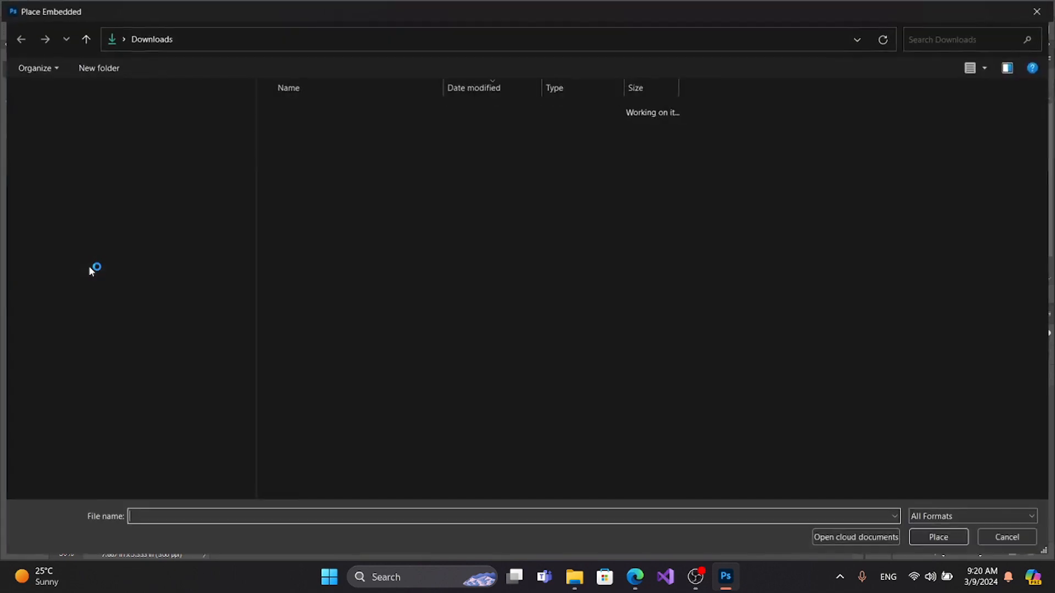
pyautogui.click(110, 160)
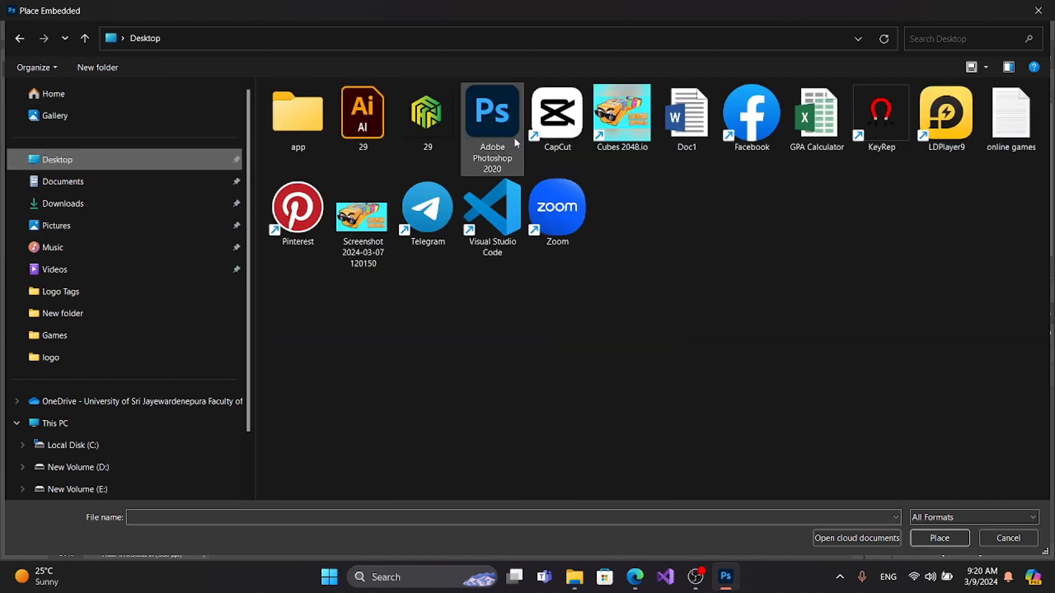
pyautogui.click(441, 134)
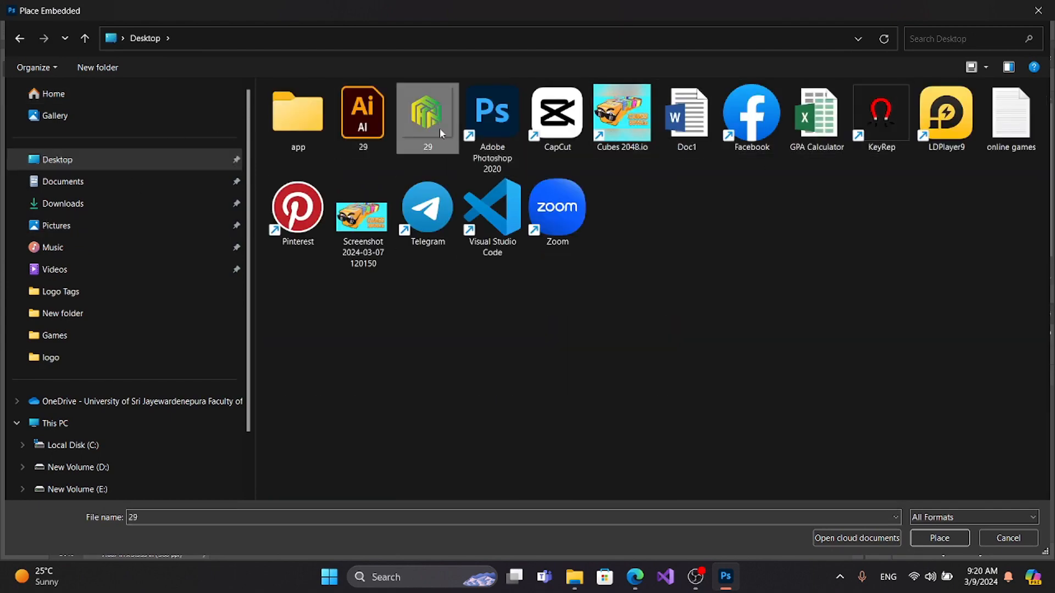
pyautogui.click(924, 533)
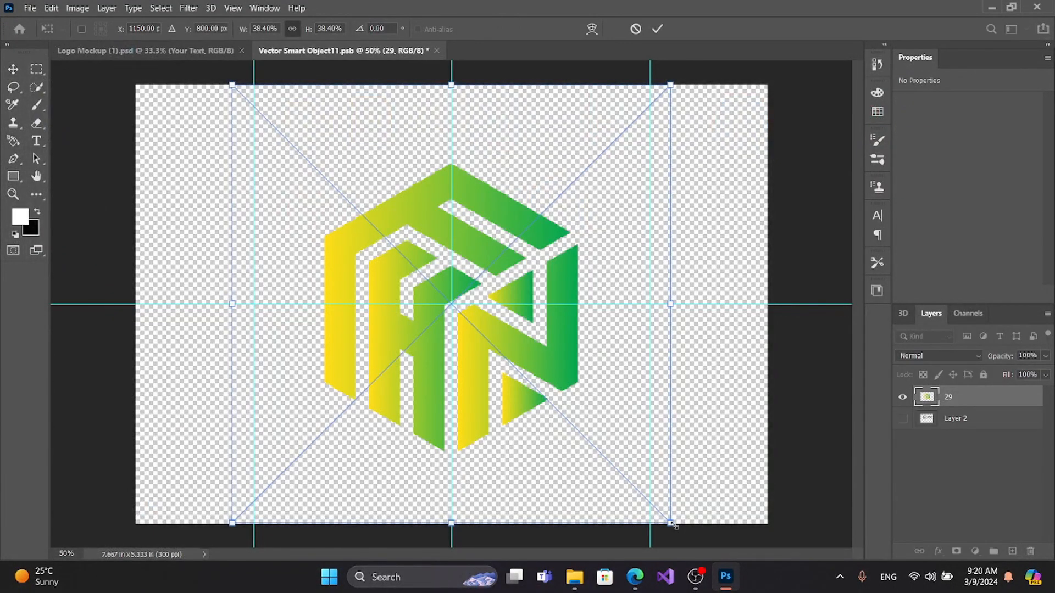
# Step: Enlarge the placed logo to 43.58% about its centre, then save and close the smart object document
pyautogui.moveTo(671, 524); pyautogui.dragTo(703, 522)
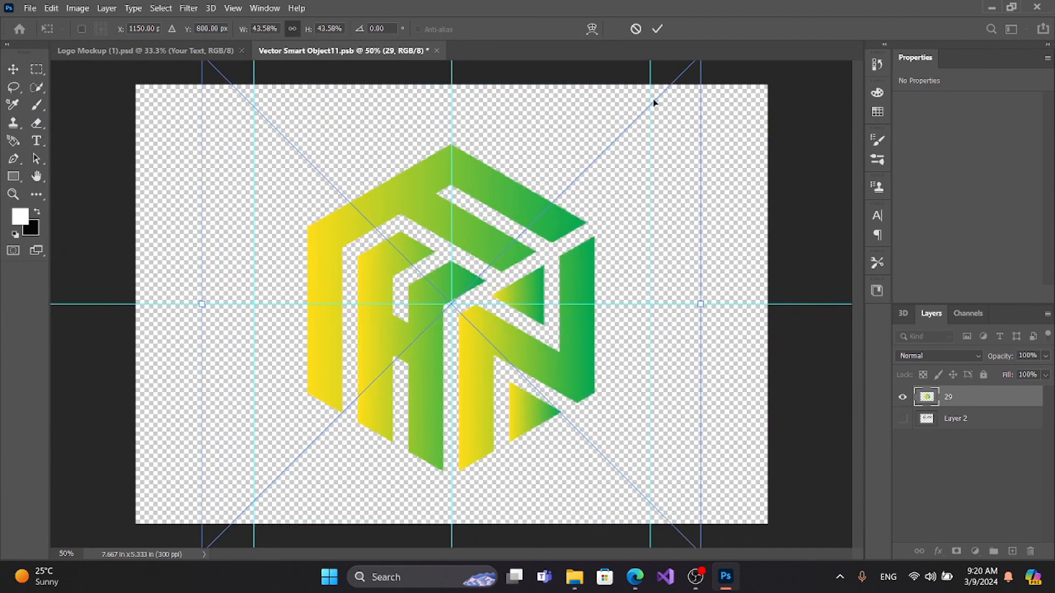
pyautogui.click(657, 28)
pyautogui.click(436, 51)
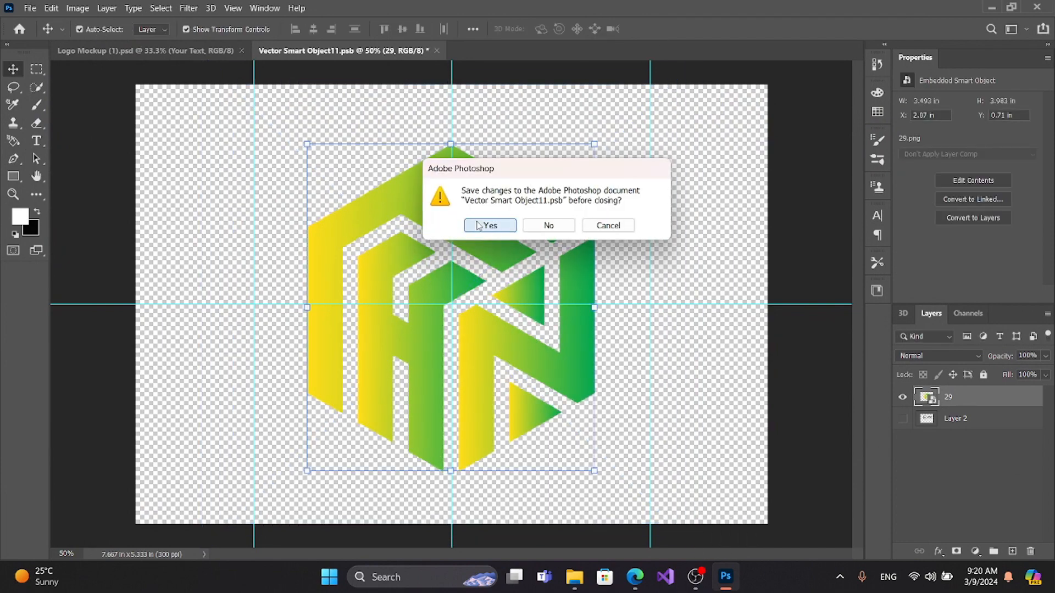
pyautogui.click(478, 225)
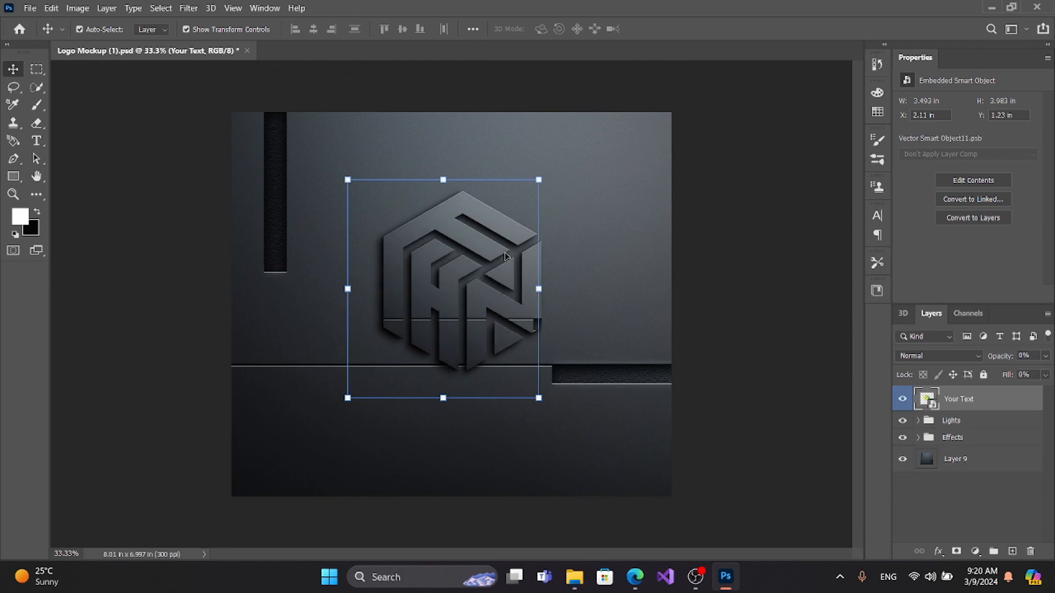
# Step: In the Effects group, hide Layer 10, the Gradient Fill 1 layer and the Color Fill layer
pyautogui.click(917, 437)
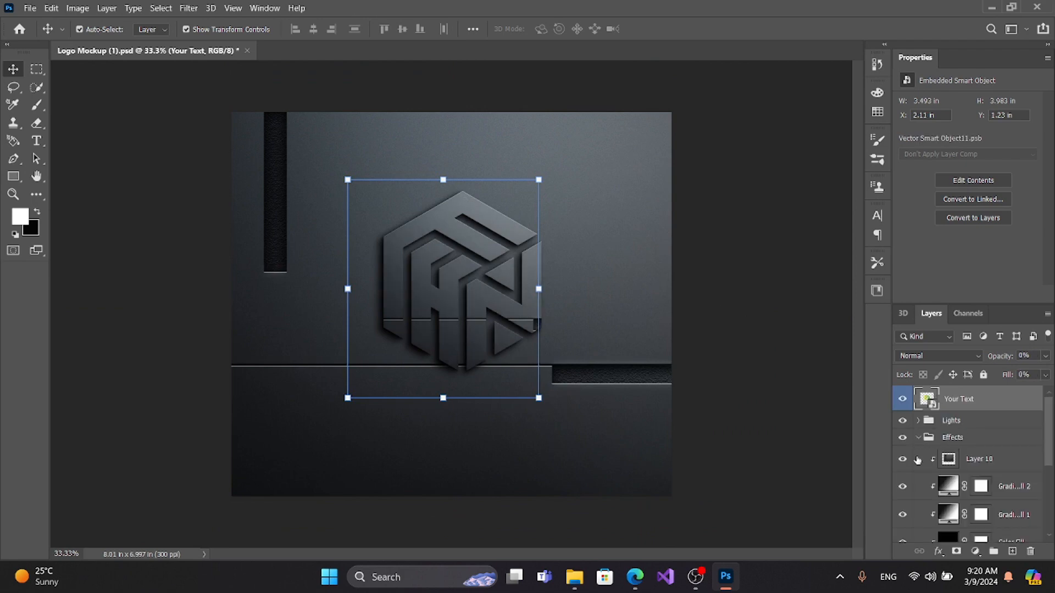
pyautogui.click(902, 461)
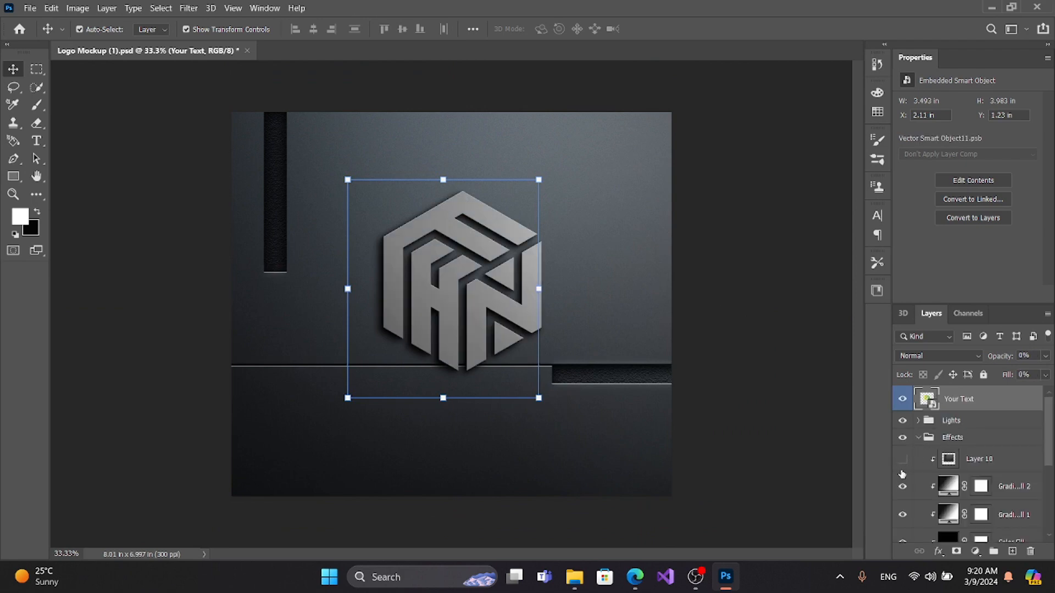
pyautogui.click(902, 515)
pyautogui.moveTo(1050, 422); pyautogui.dragTo(1050, 446)
pyautogui.click(902, 489)
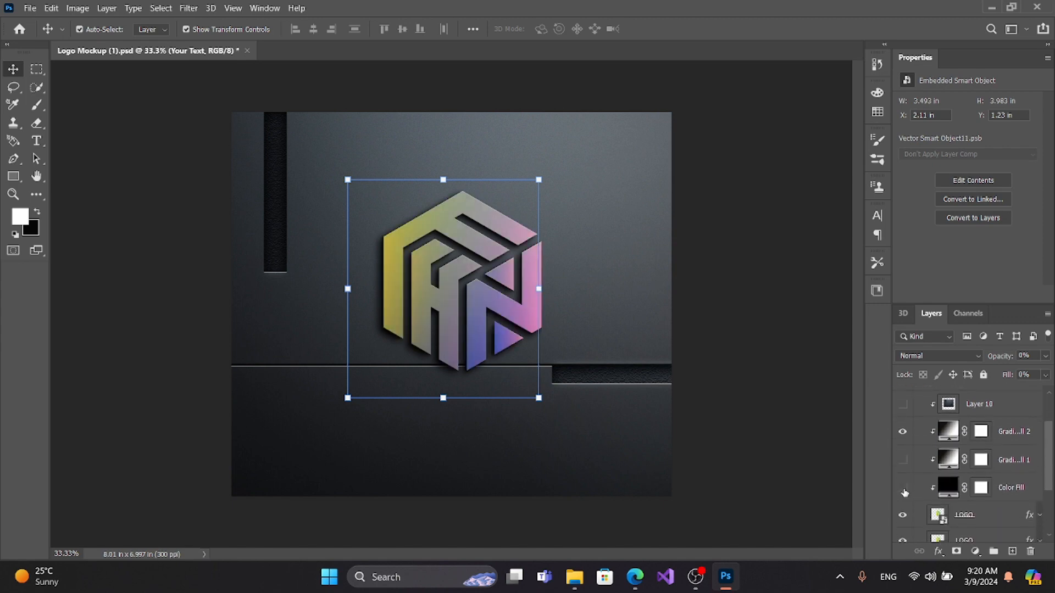
# Step: Compare the logo with and without the Gradient Fill 2 layer, keep that layer shown, and hide the Lights group
pyautogui.click(902, 432)
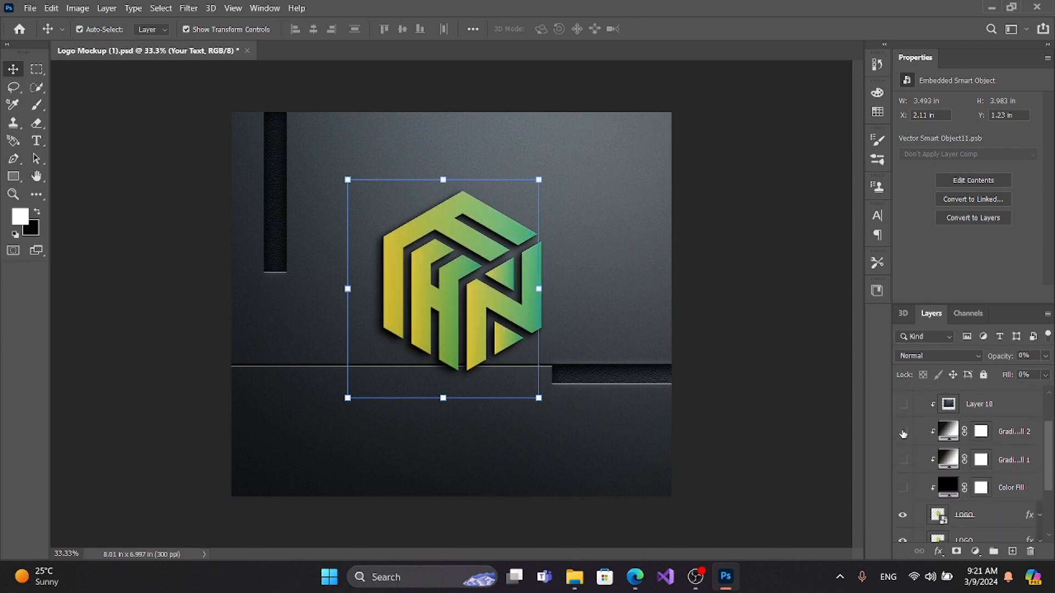
pyautogui.click(902, 432)
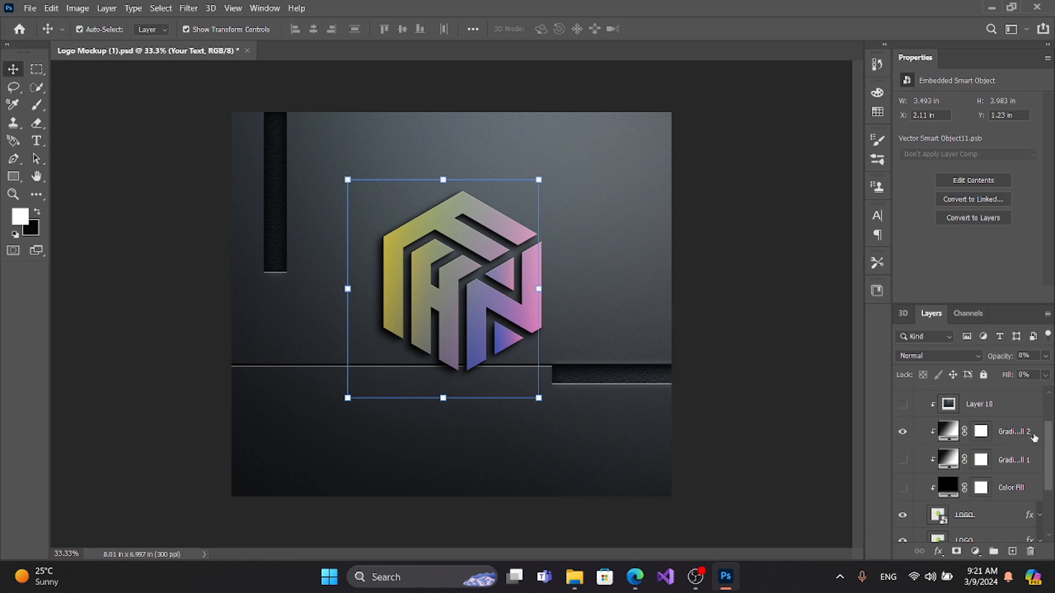
pyautogui.scroll(2, 1038, 442)
pyautogui.click(902, 421)
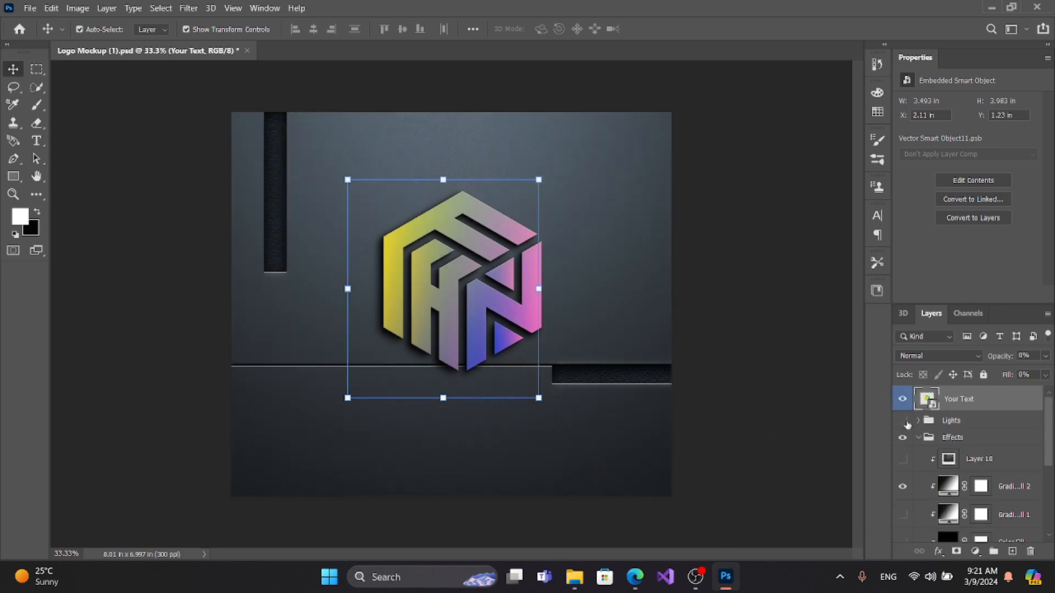
pyautogui.click(30, 8)
pyautogui.moveTo(55, 199)
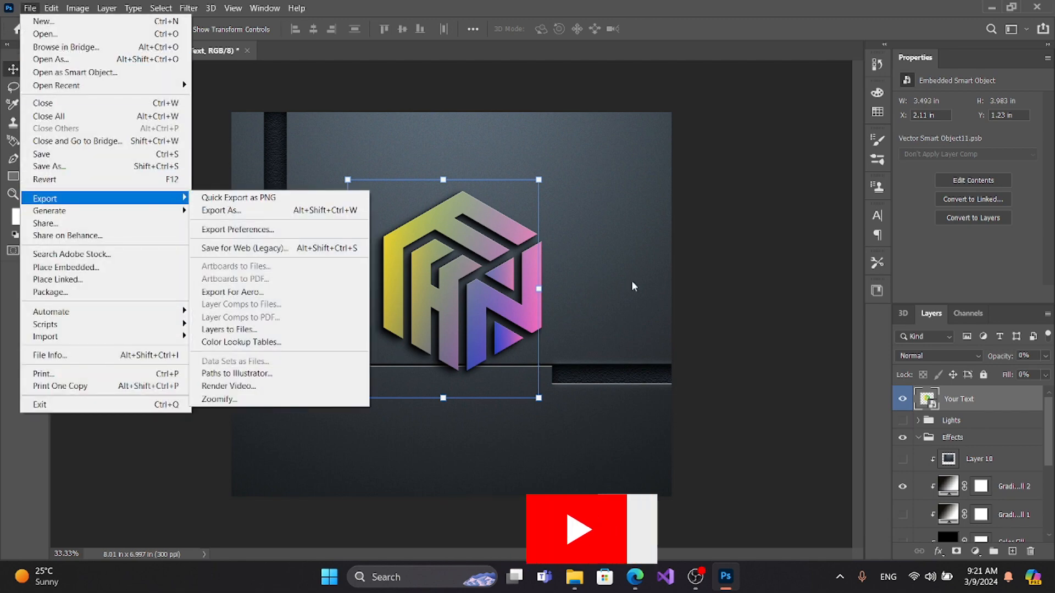
pyautogui.click(700, 312)
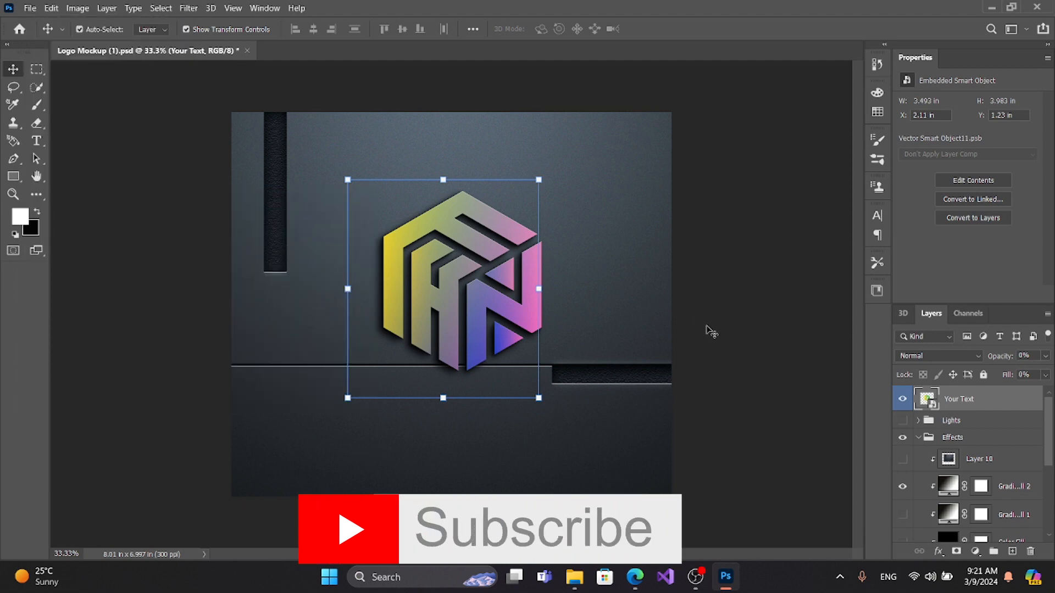